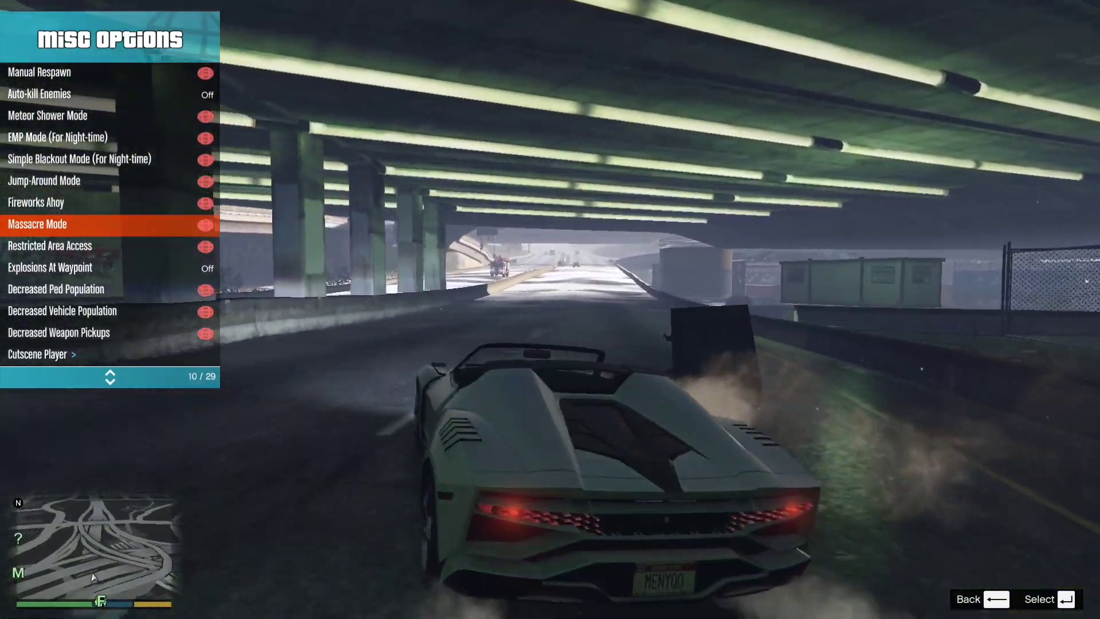
pyautogui.press('Up')
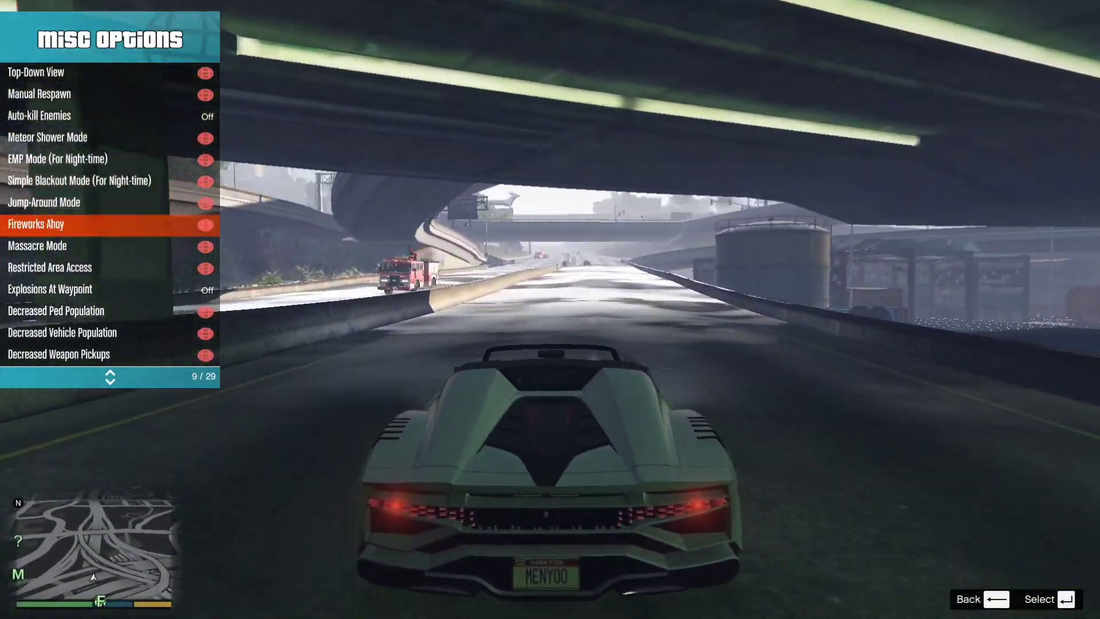
pyautogui.press('Return')
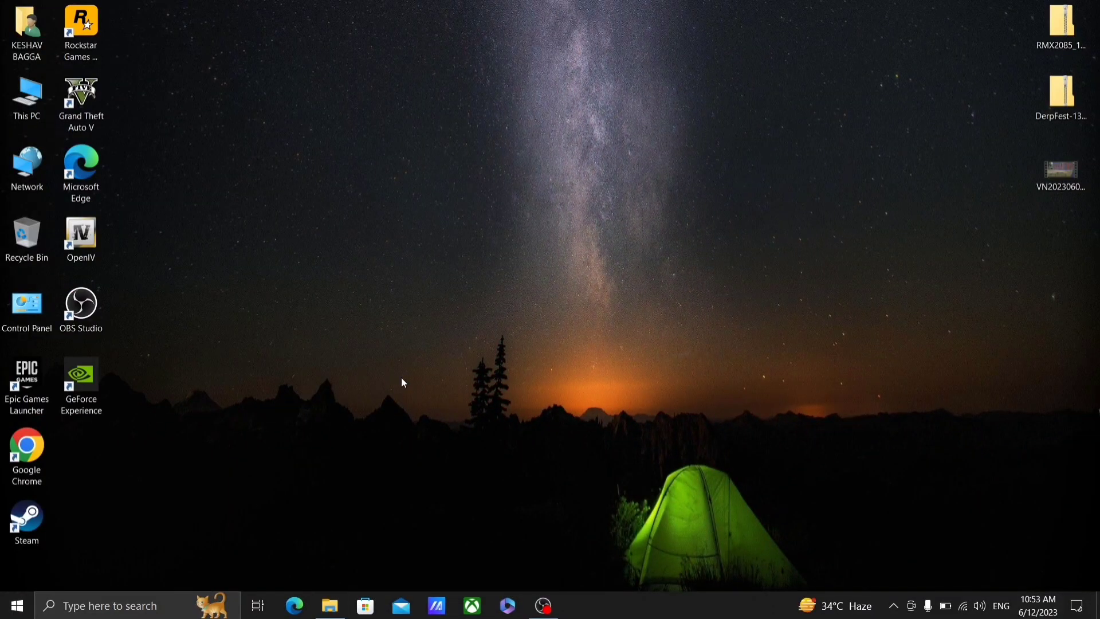
# Open the GTAV game folder inside Games on the My Games (D:) drive.
pyautogui.press('super+e')
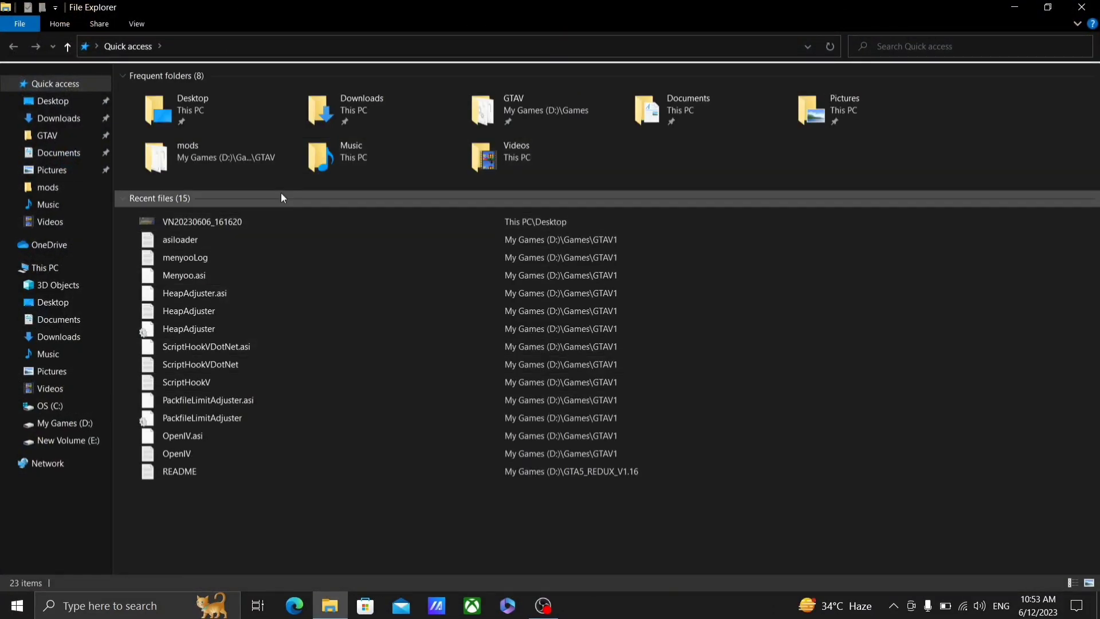
pyautogui.click(57, 267)
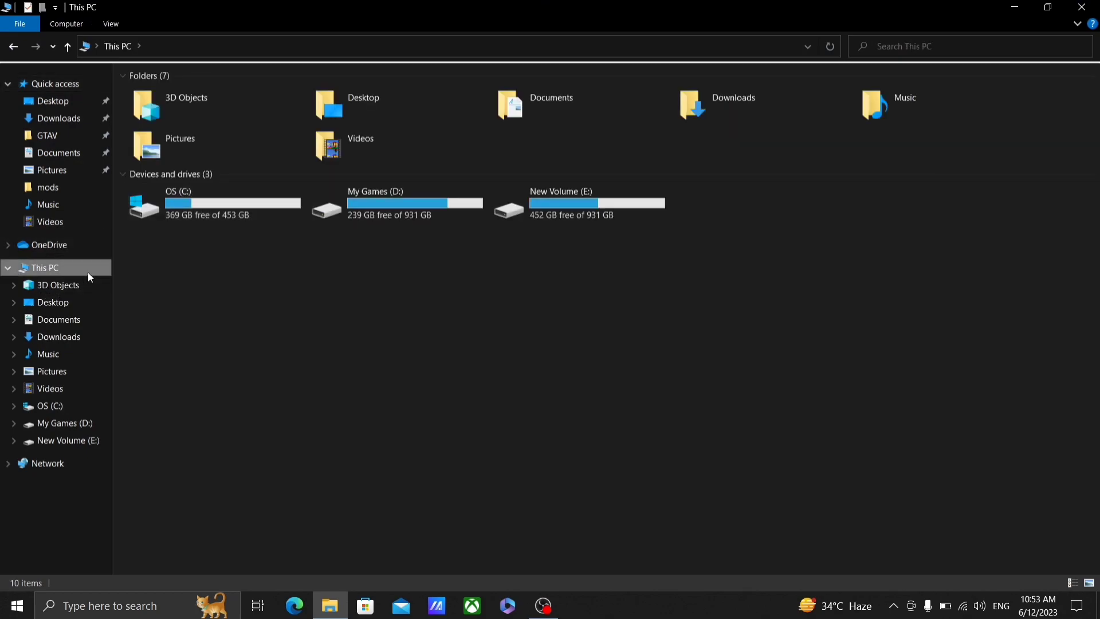
pyautogui.click(72, 138)
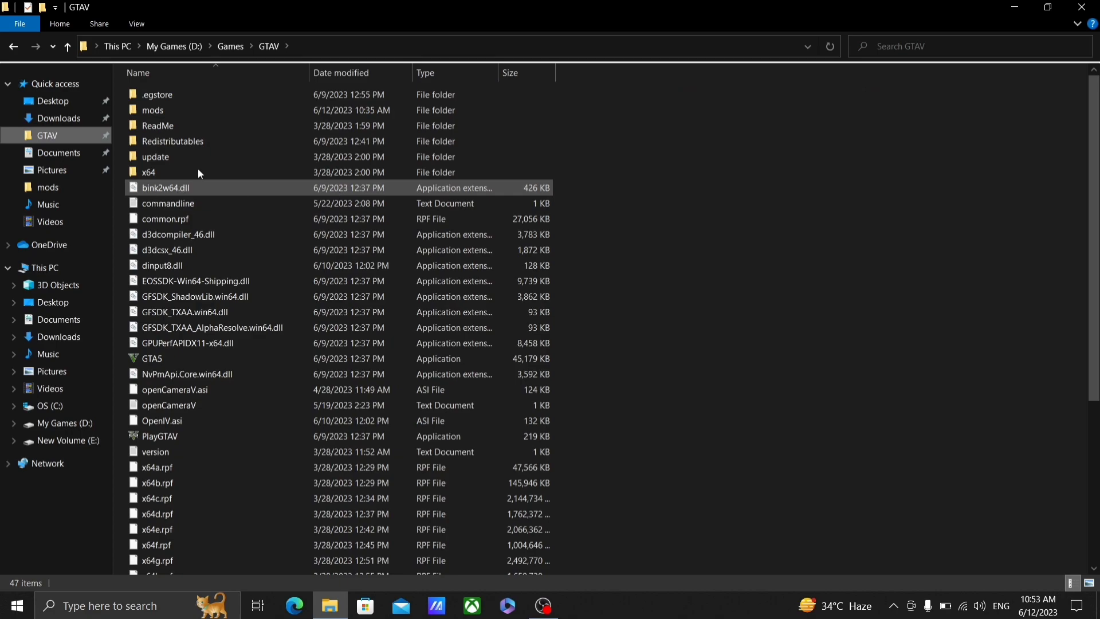
pyautogui.doubleClick(252, 109)
pyautogui.click(228, 46)
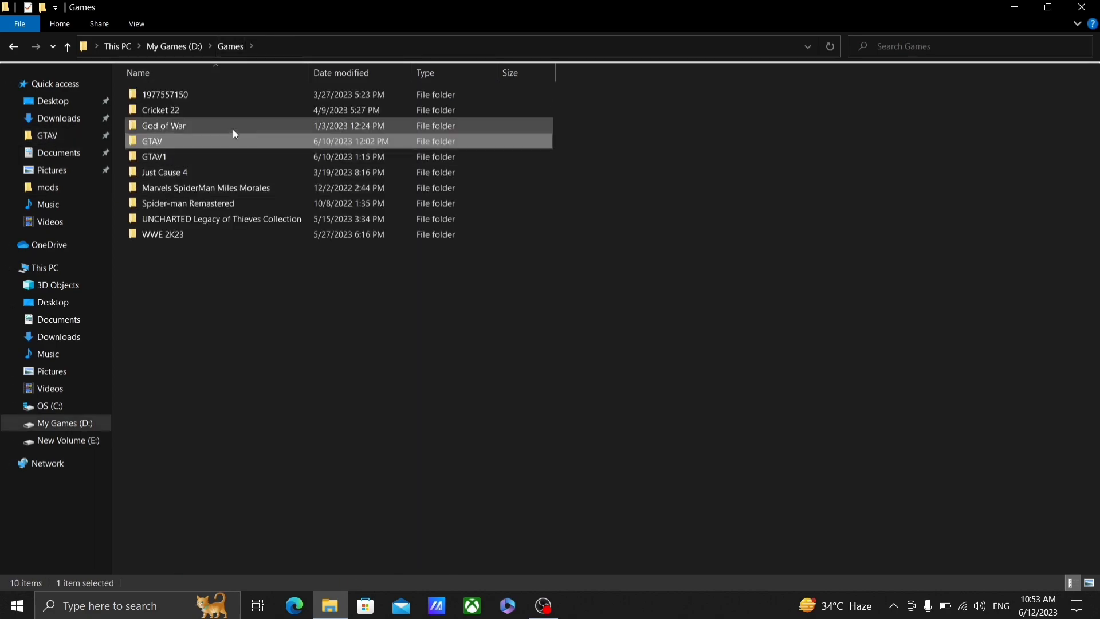
pyautogui.doubleClick(207, 143)
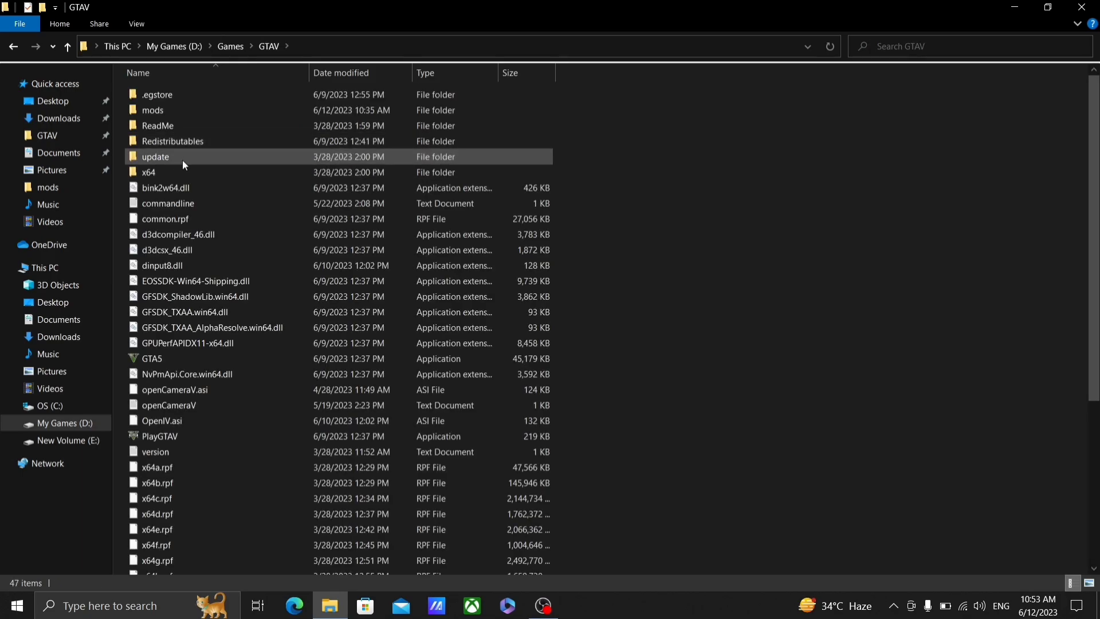
# Copy the update folder from GTAV into its mods folder, skipping files that already exist there.
pyautogui.rightClick(182, 160)
pyautogui.press('Escape')
pyautogui.rightClick(314, 161)
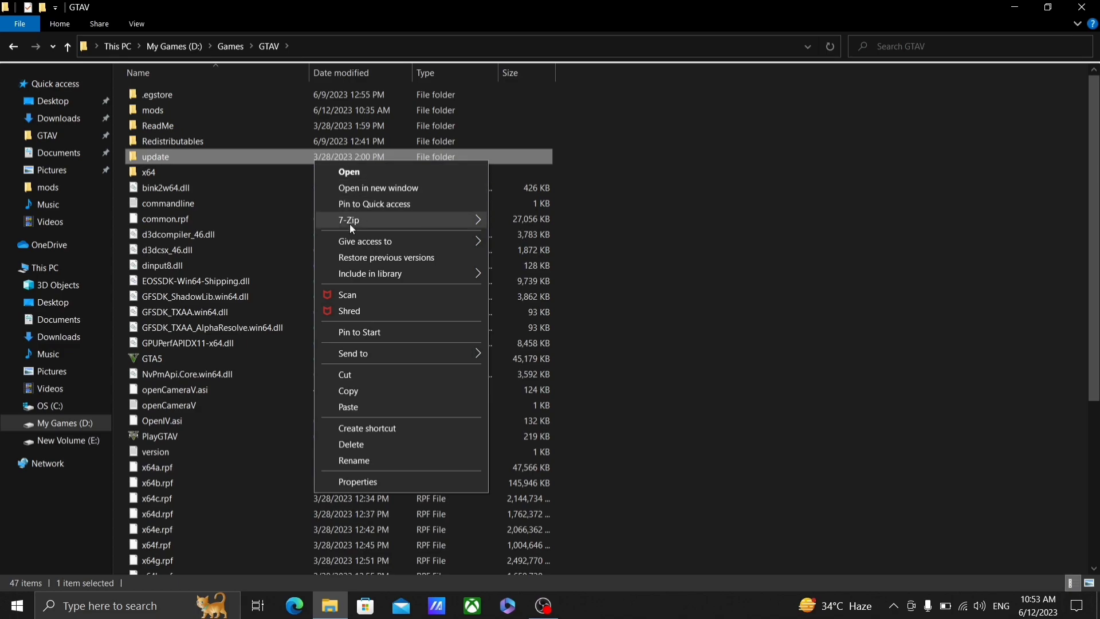
pyautogui.click(390, 390)
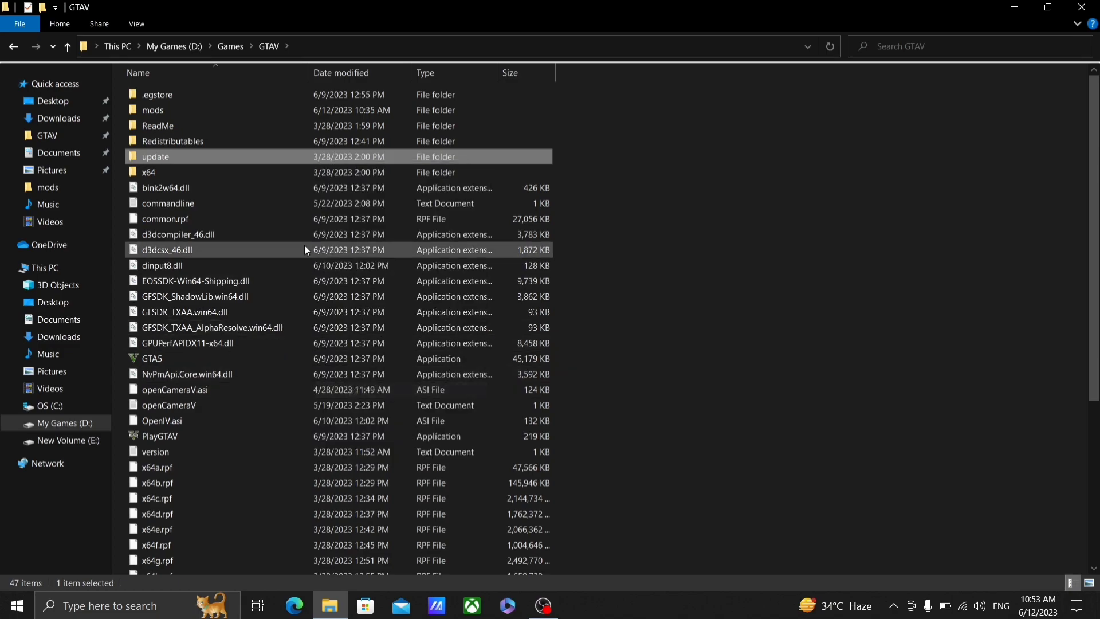
pyautogui.doubleClick(266, 111)
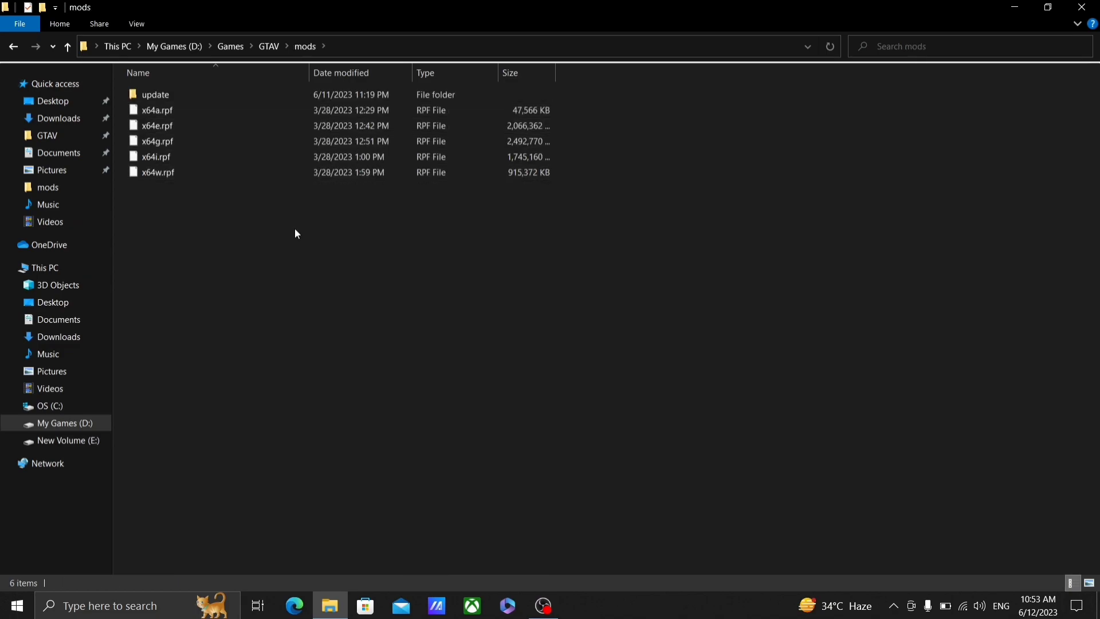
pyautogui.rightClick(295, 228)
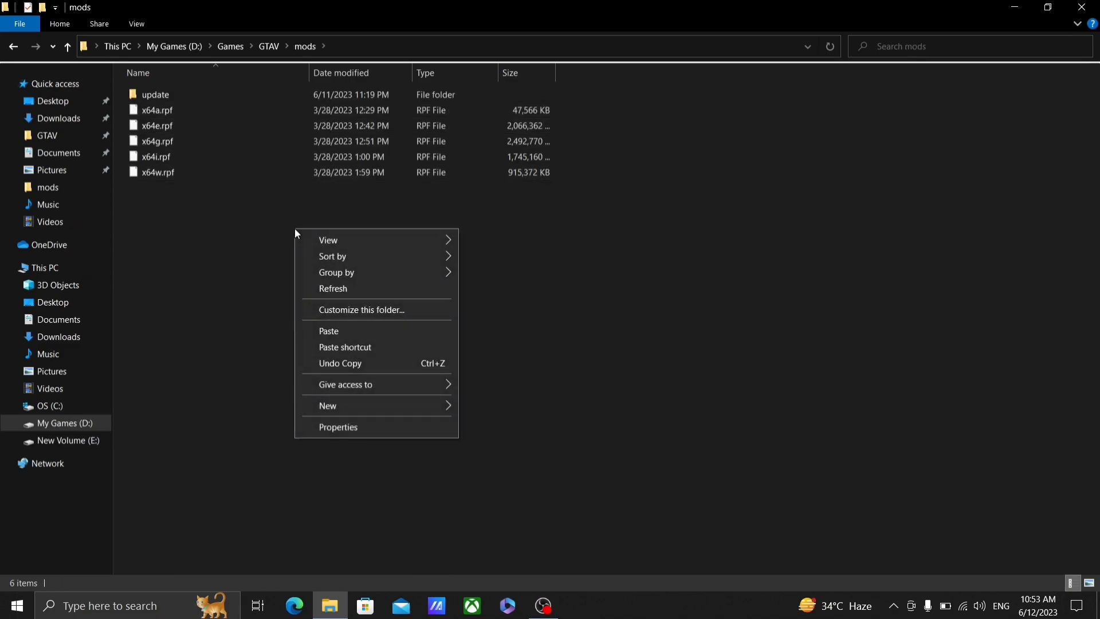
pyautogui.click(339, 332)
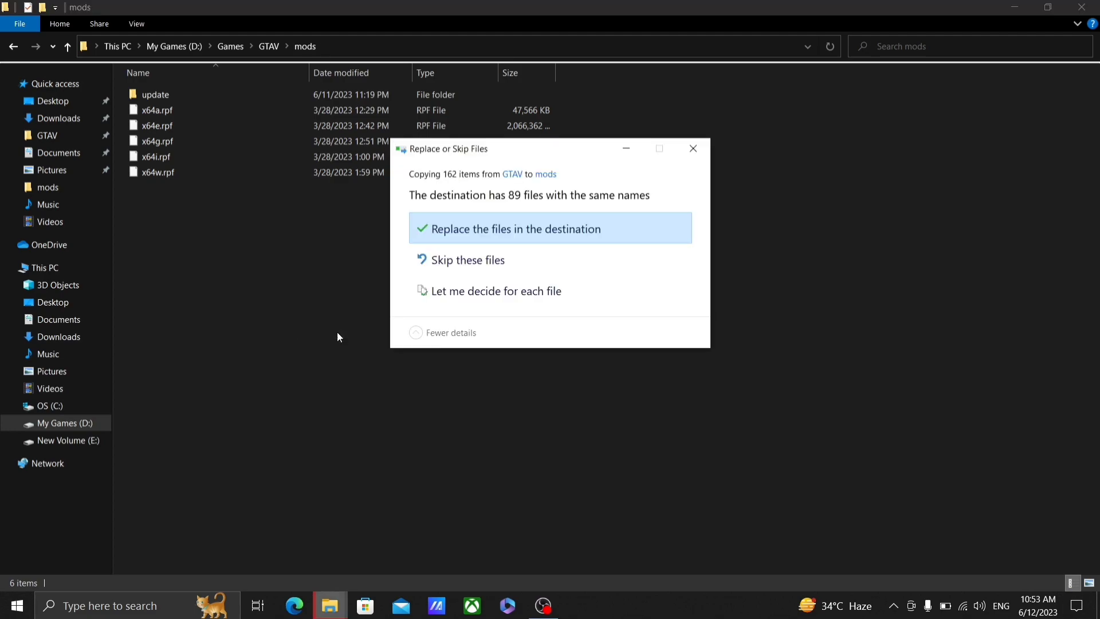
pyautogui.click(494, 262)
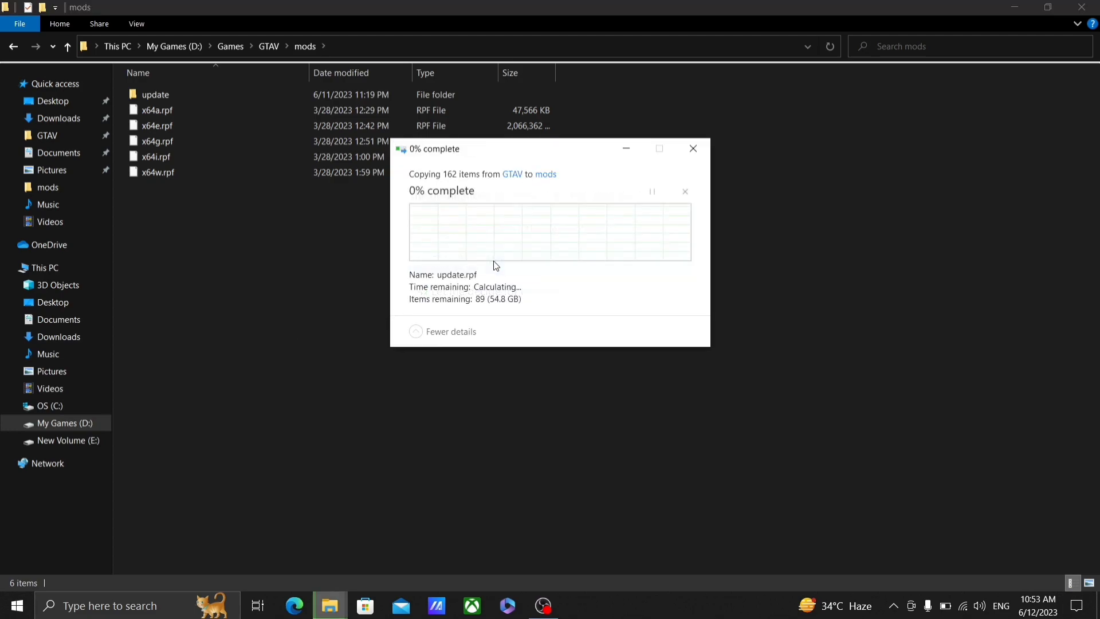
# Examine the x64 RPF files in the GTAV folder and compare them with those in the mods folder.
pyautogui.click(231, 47)
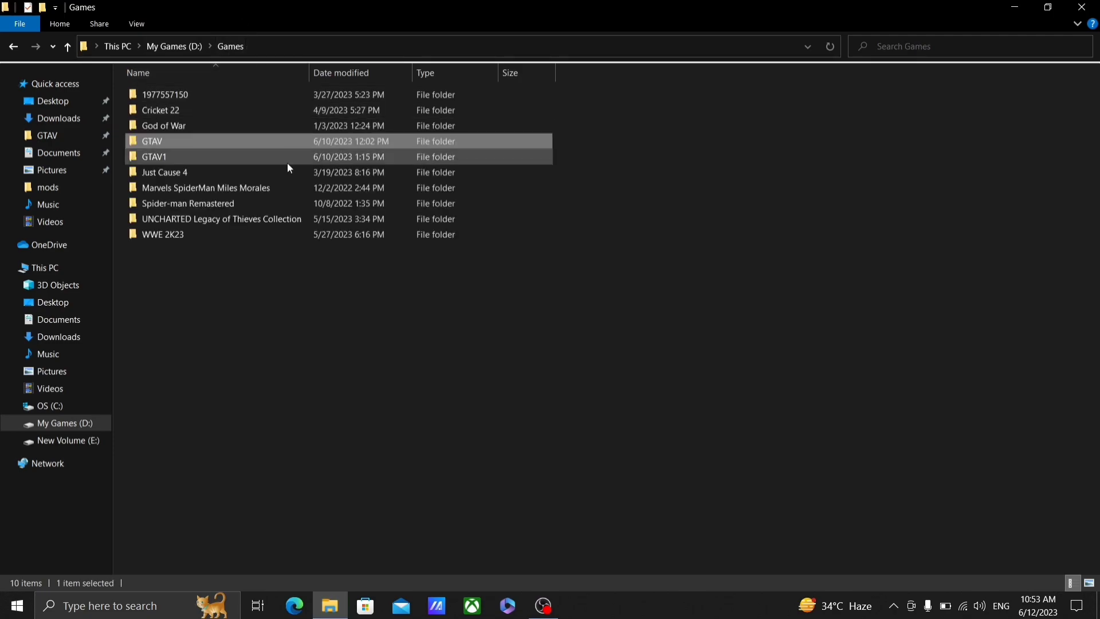
pyautogui.doubleClick(256, 141)
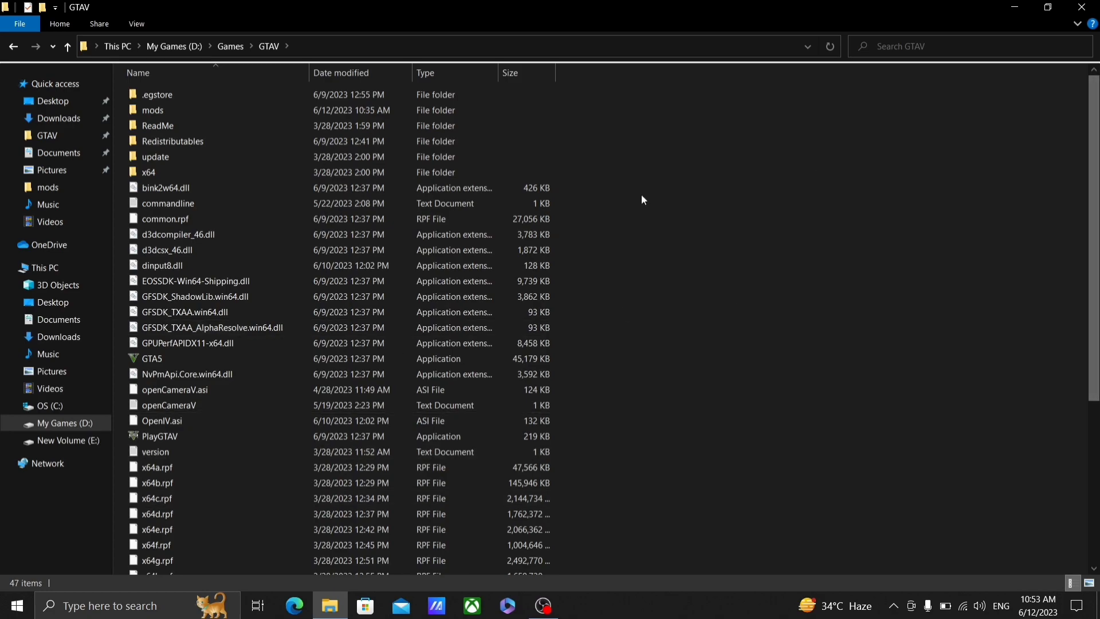
pyautogui.scroll(-2, 701, 246)
pyautogui.scroll(-2, 702, 251)
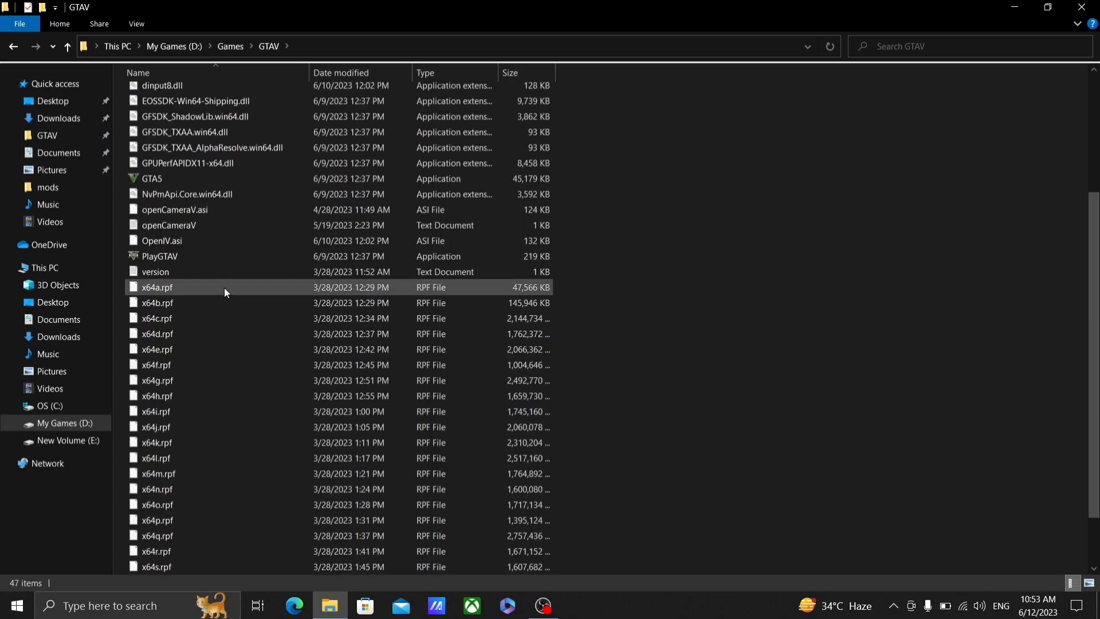
pyautogui.click(313, 290)
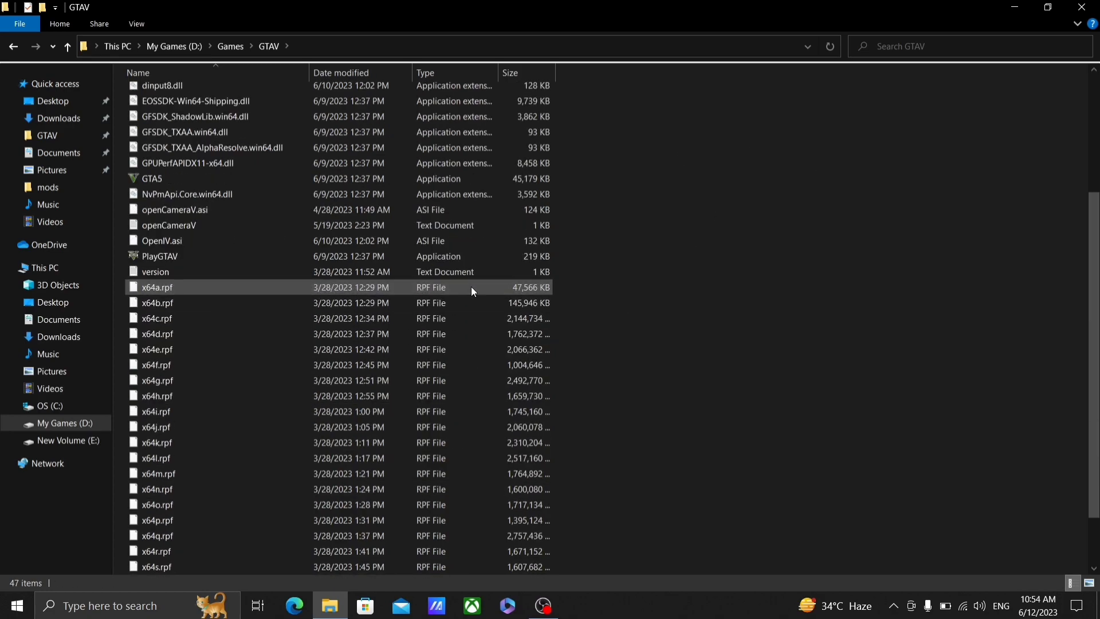
pyautogui.click(601, 283)
pyautogui.scroll(4, 600, 282)
pyautogui.doubleClick(283, 110)
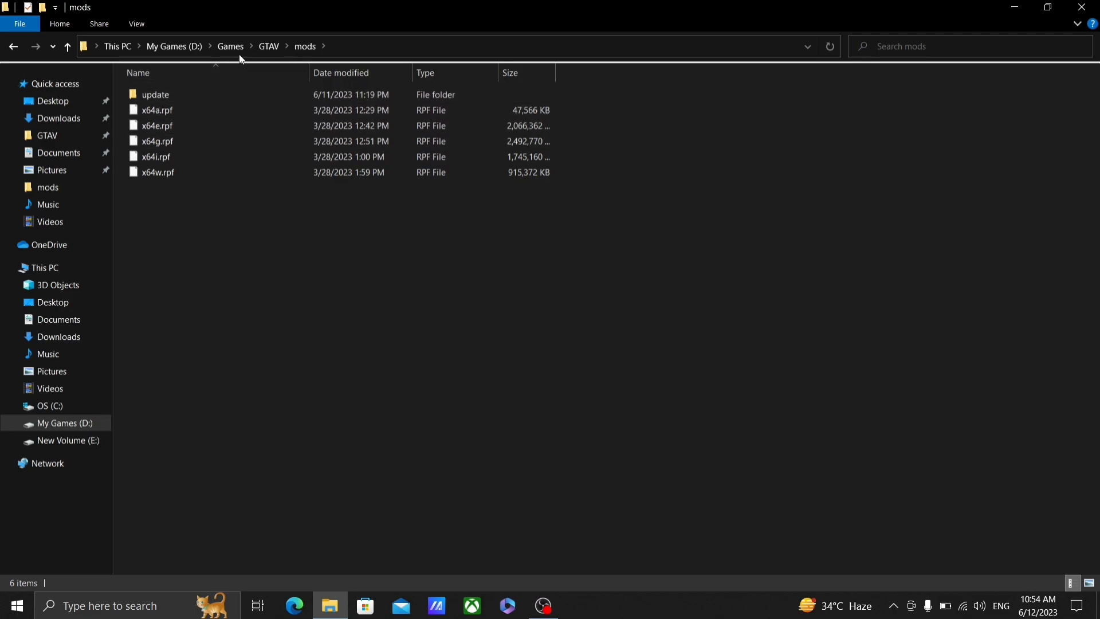
# Copy x64a.rpf, x64e.rpf, x64g.rpf, x64i.rpf and x64w.rpf from the GTAV folder to the clipboard.
pyautogui.click(263, 50)
pyautogui.scroll(-4, 277, 268)
pyautogui.click(233, 285)
pyautogui.keyDown('ctrl'); pyautogui.click(232, 351); pyautogui.keyUp('ctrl')
pyautogui.keyDown('ctrl'); pyautogui.click(237, 381); pyautogui.keyUp('ctrl')
pyautogui.keyDown('ctrl'); pyautogui.click(232, 411); pyautogui.keyUp('ctrl')
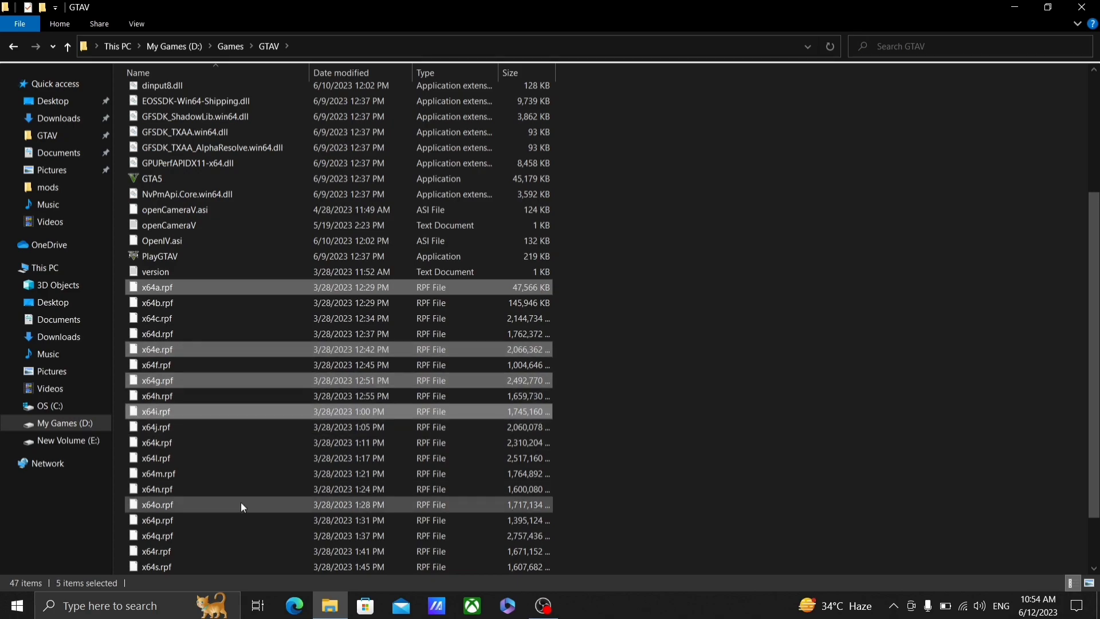
pyautogui.keyDown('ctrl'); pyautogui.click(243, 519); pyautogui.keyUp('ctrl')
pyautogui.scroll(-2, 244, 518)
pyautogui.keyDown('ctrl'); pyautogui.click(244, 565); pyautogui.keyUp('ctrl')
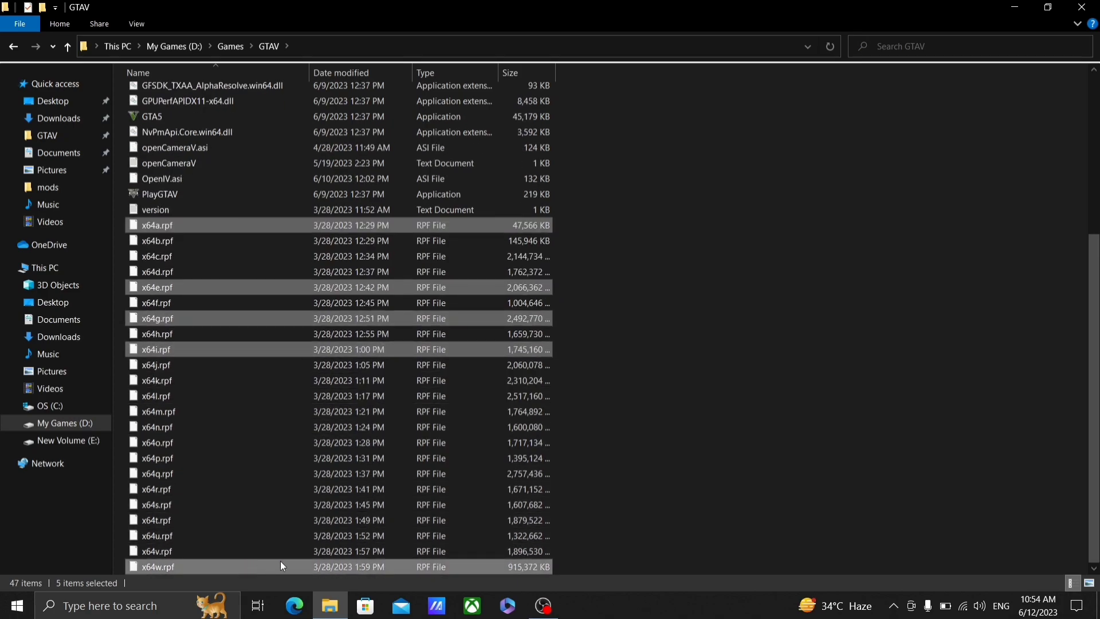
pyautogui.rightClick(369, 567)
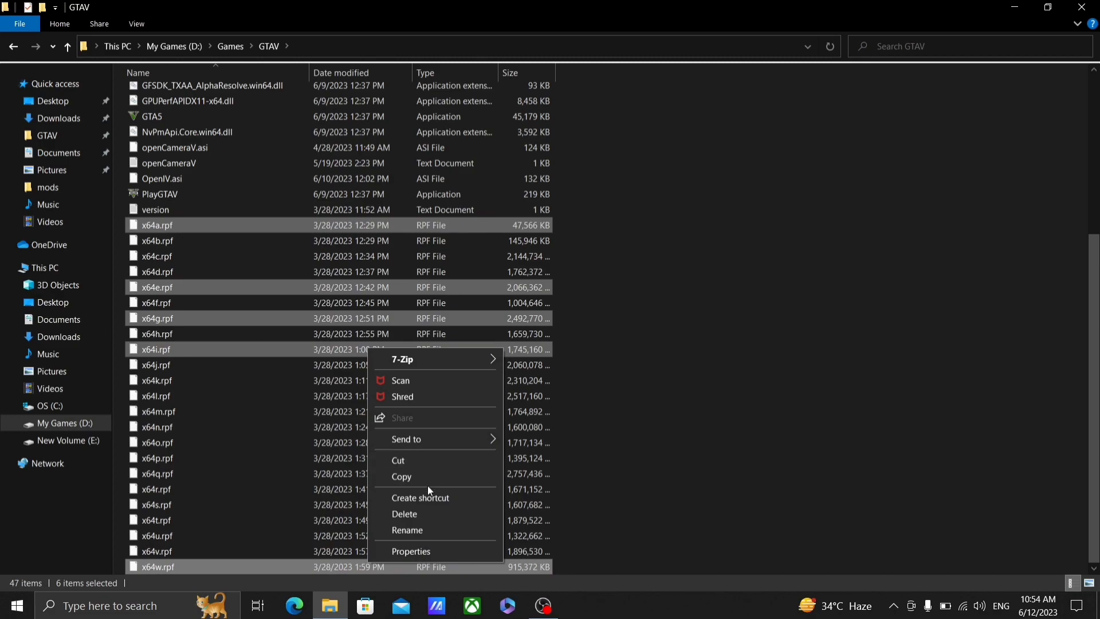
pyautogui.click(455, 476)
# Paste the copied RPF files into the mods folder, skipping the mods folder itself and the files with the same names.
pyautogui.scroll(6, 706, 384)
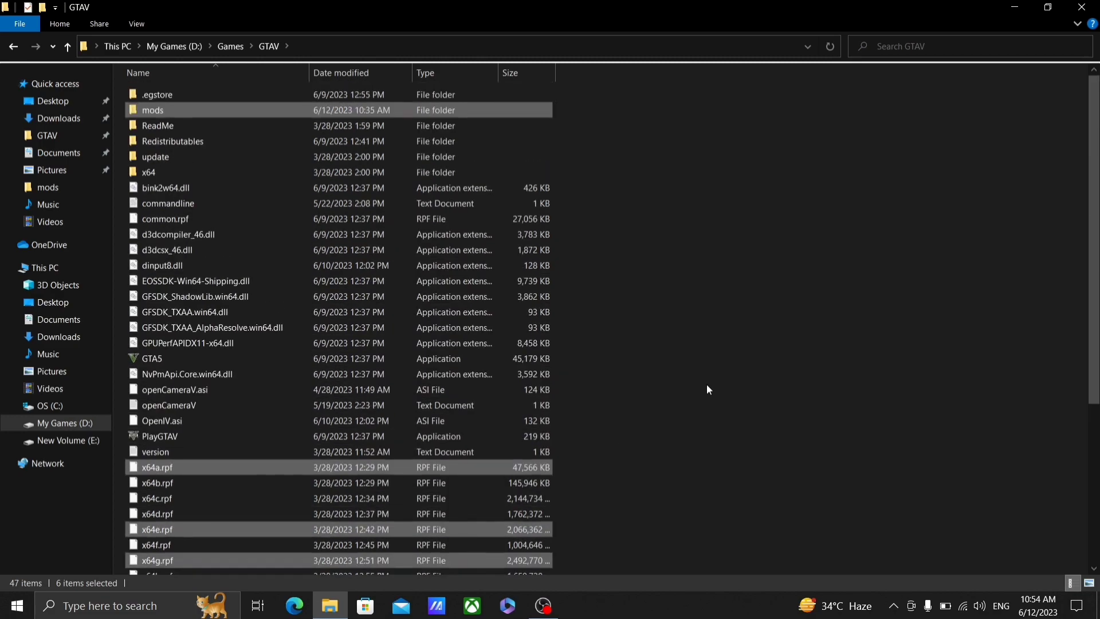
pyautogui.doubleClick(380, 112)
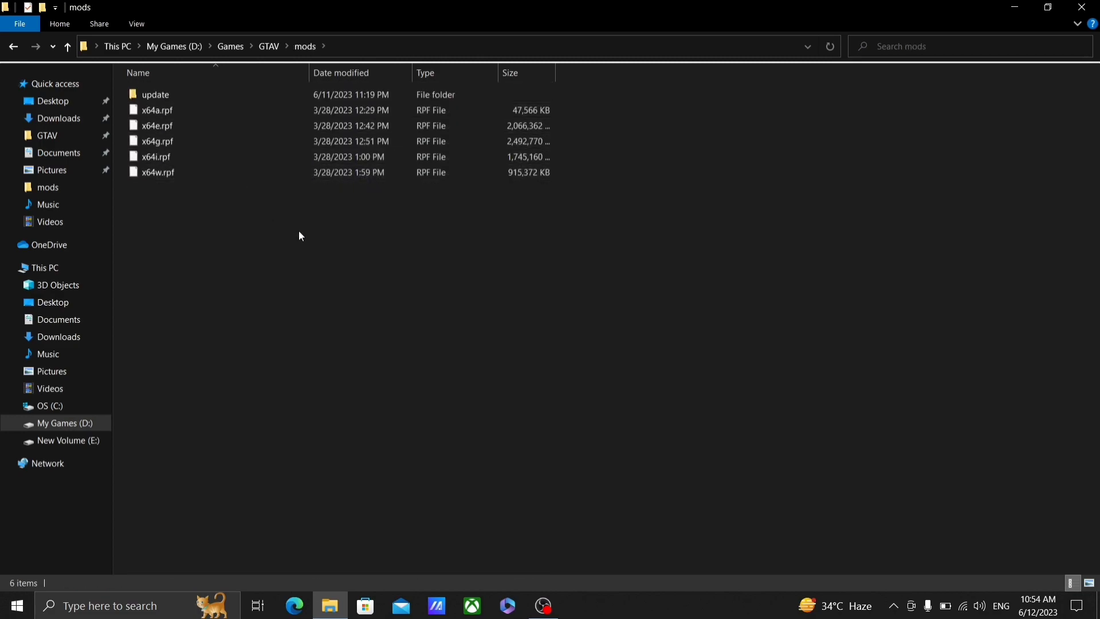
pyautogui.rightClick(357, 255)
pyautogui.click(422, 352)
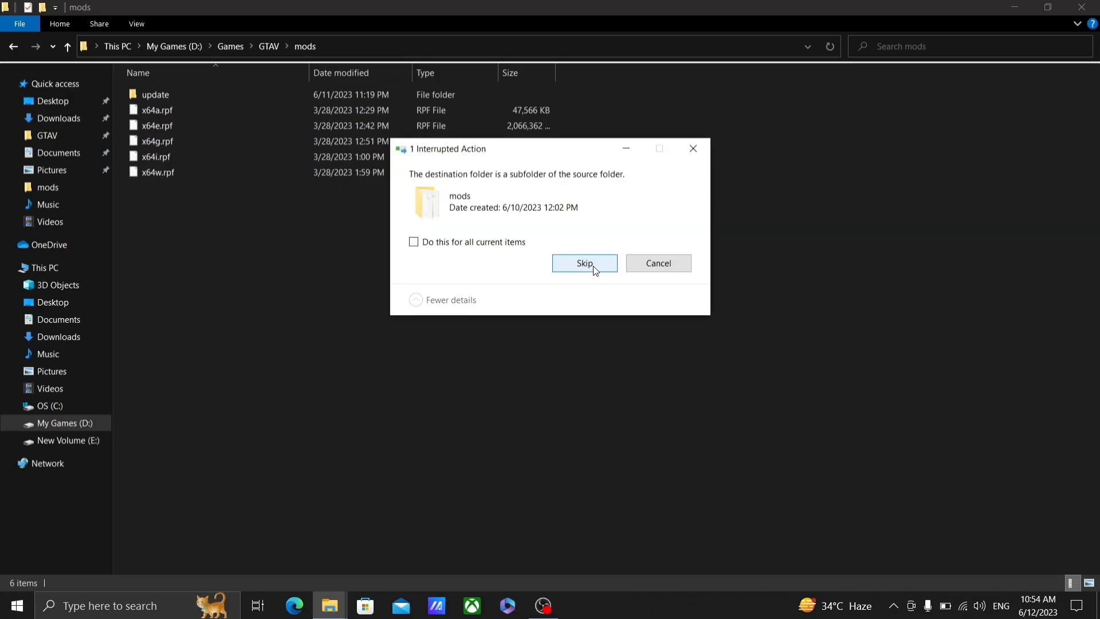
pyautogui.click(594, 269)
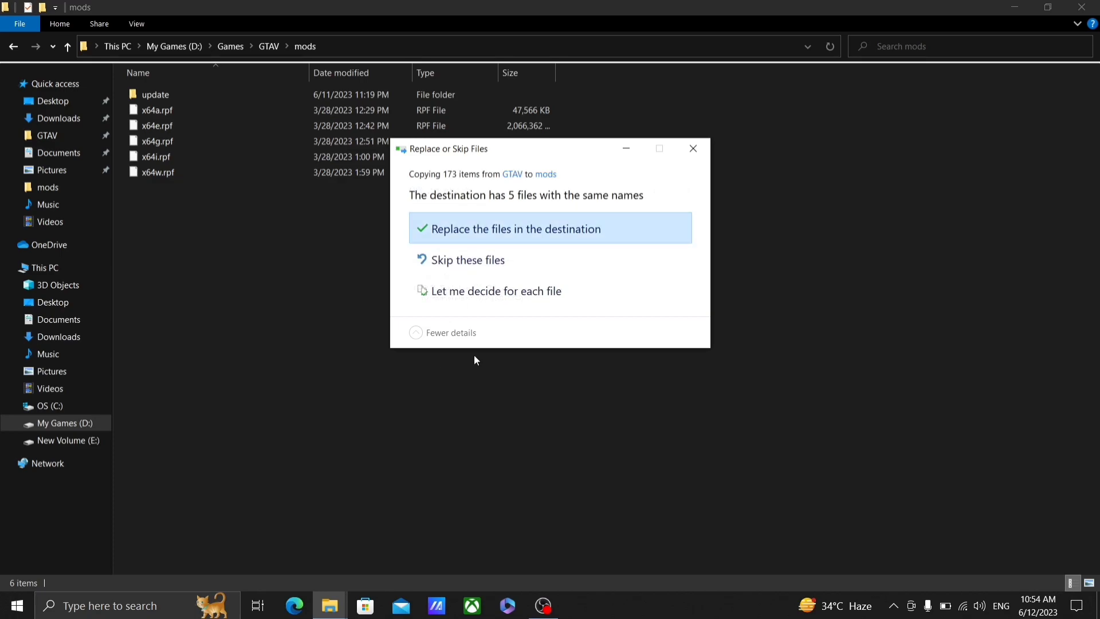
pyautogui.click(475, 262)
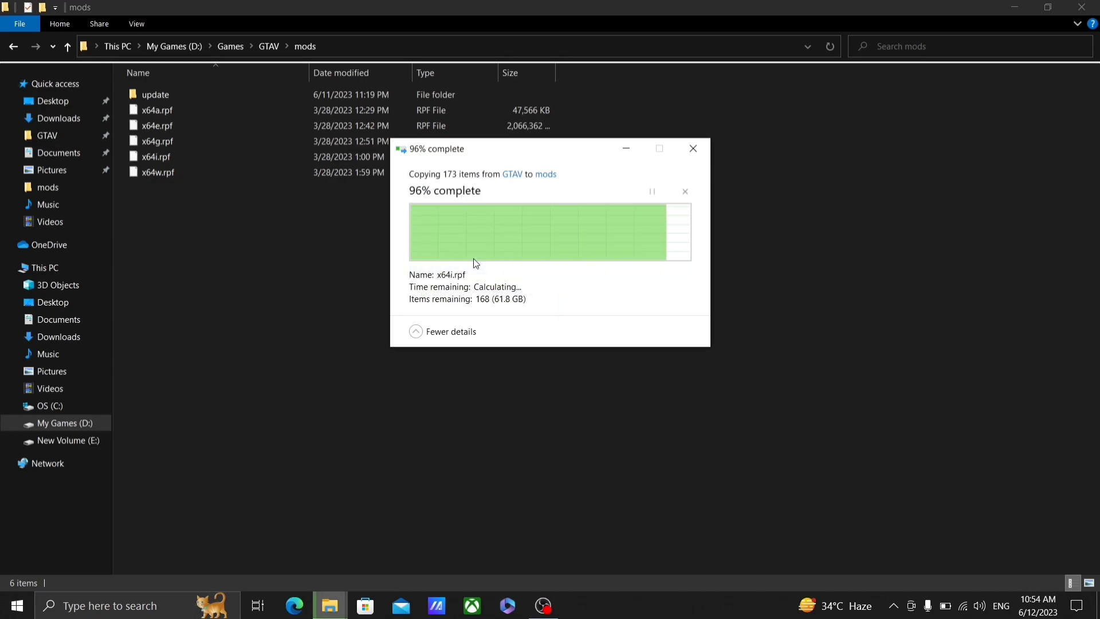
# Permanently delete all folders inside dlcpacks under mods\update\x64.
pyautogui.doubleClick(219, 94)
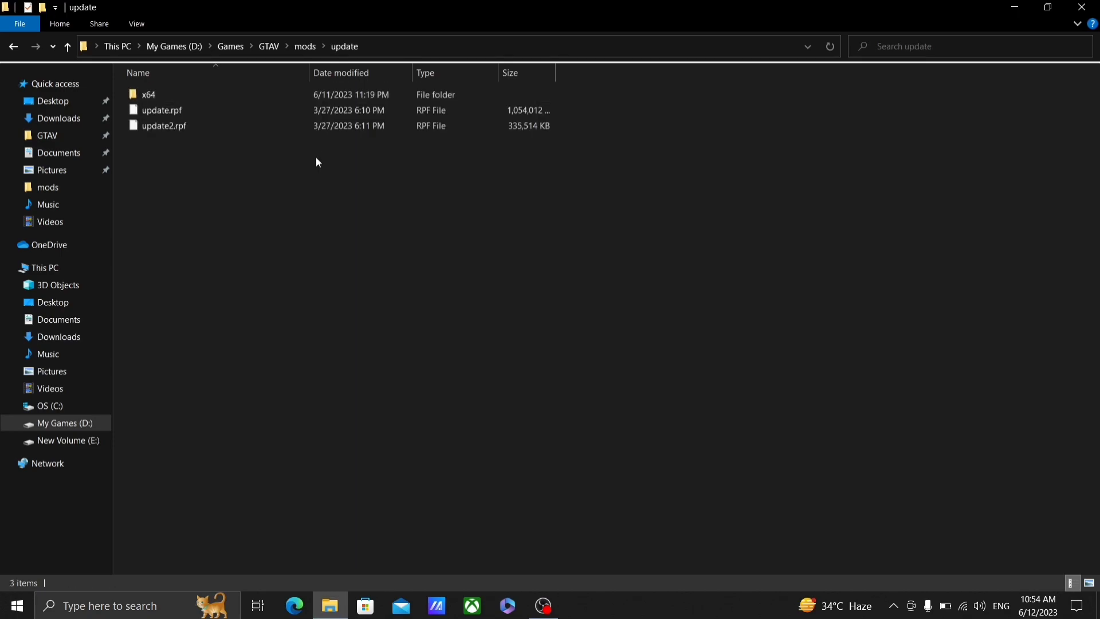
pyautogui.doubleClick(246, 94)
pyautogui.doubleClick(246, 110)
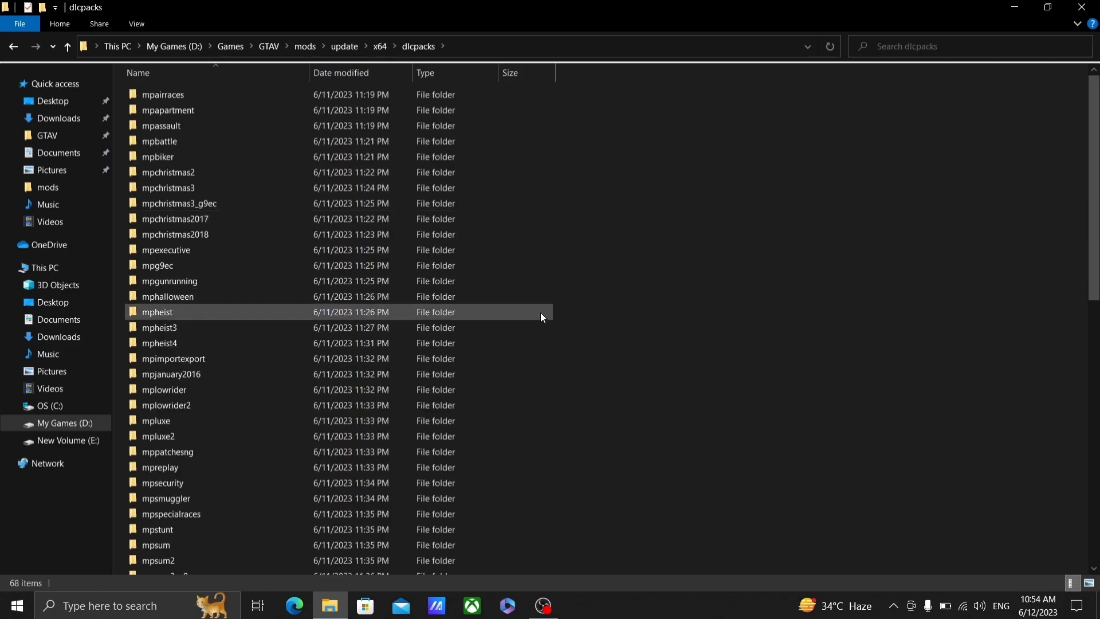
pyautogui.hotkey('ctrl', 'a')
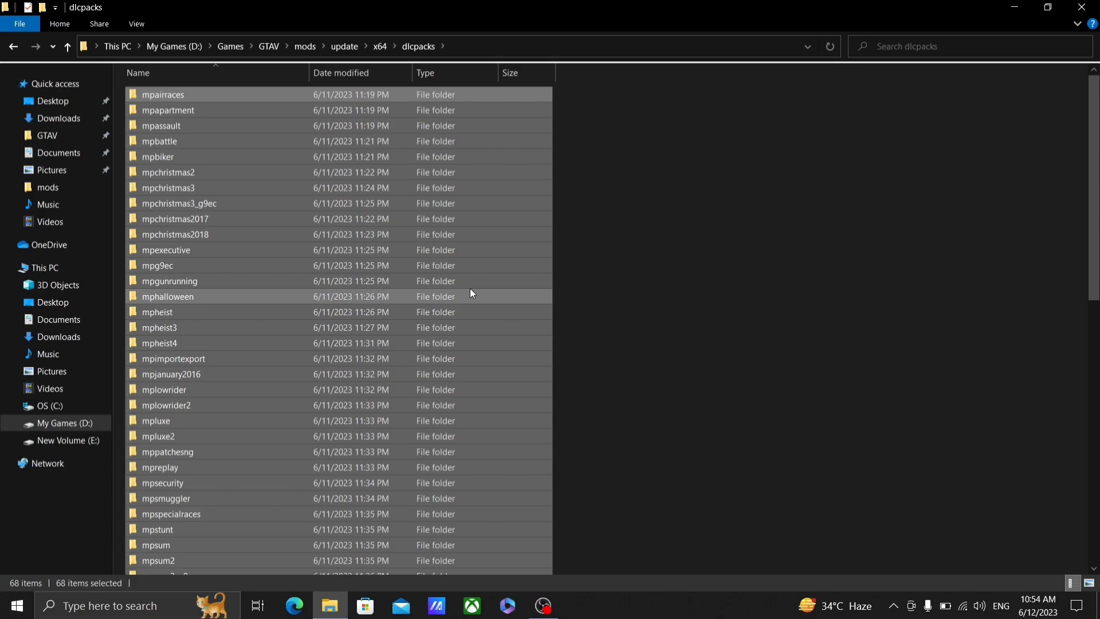
pyautogui.hotkey('shift', 'Delete')
pyautogui.click(573, 228)
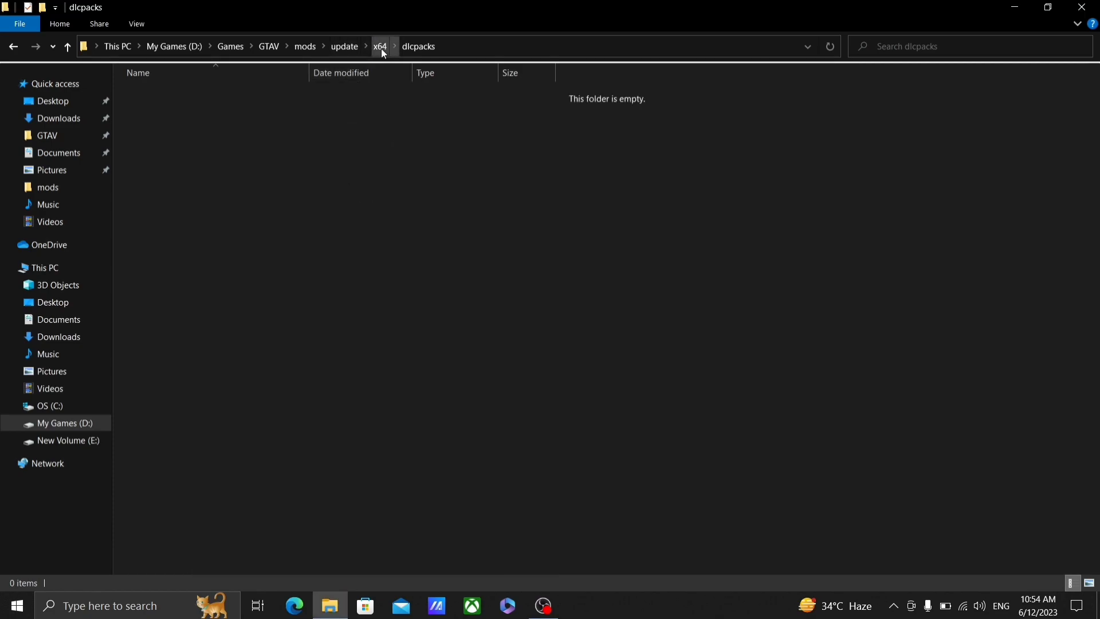
# Leave the dlcpacks folder and open the Downloads folder holding the MenyooSP, Release, ScriptHookV and ScriptHookVDotNet folders.
pyautogui.click(380, 47)
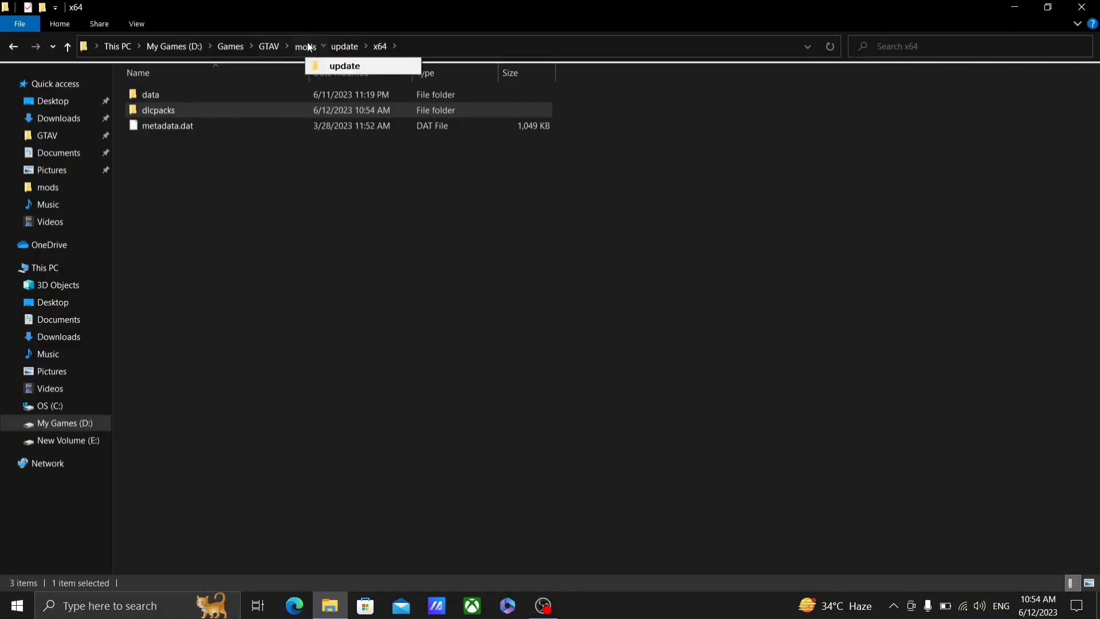
pyautogui.click(305, 46)
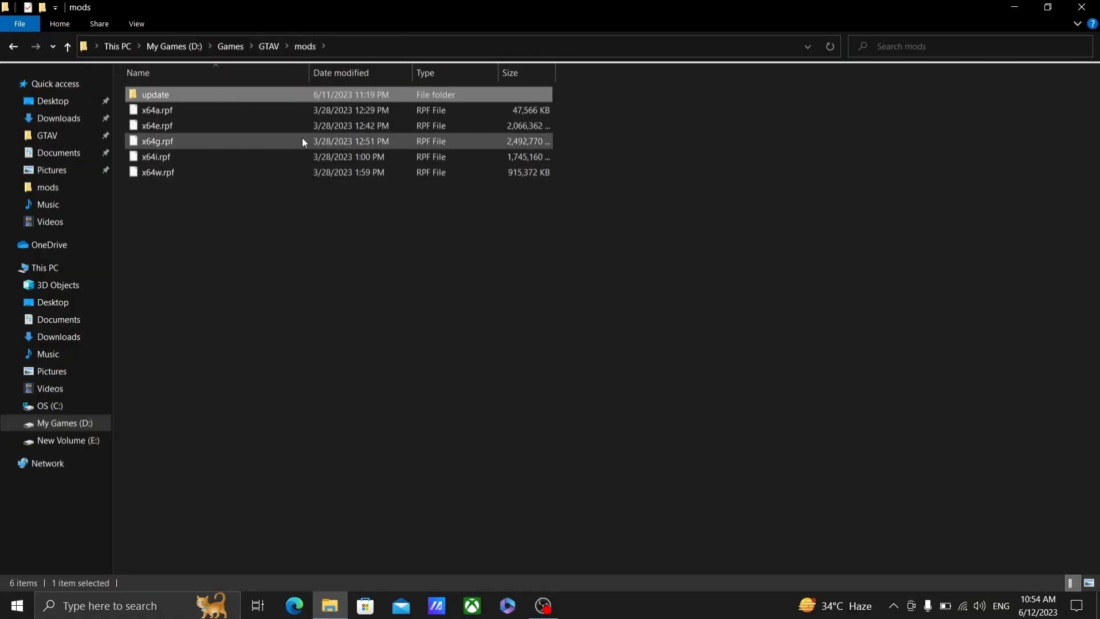
pyautogui.click(232, 47)
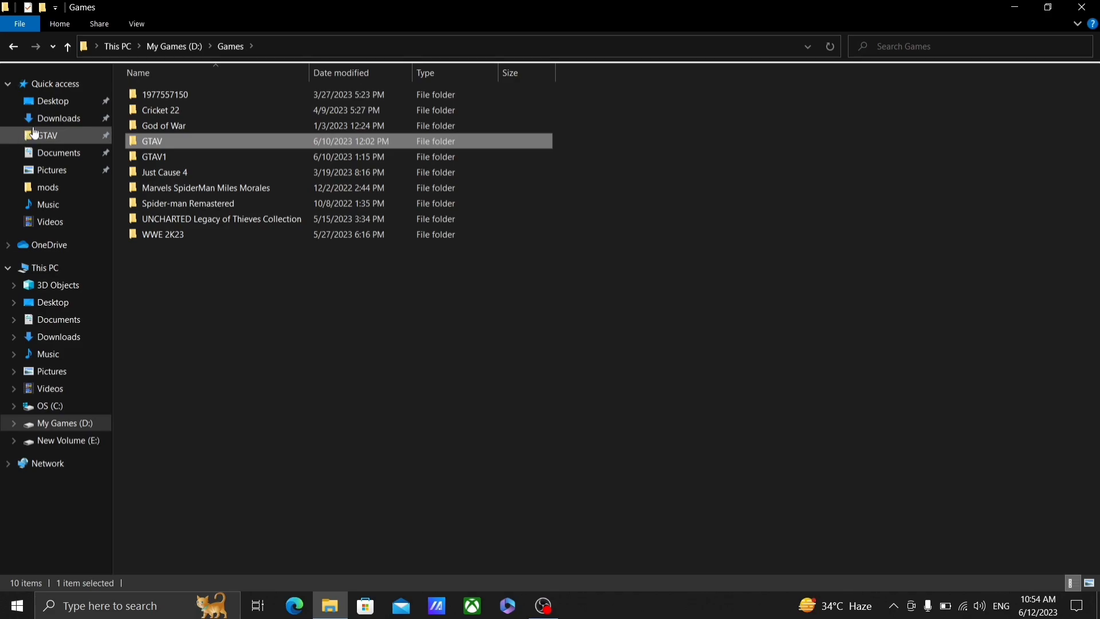
pyautogui.click(63, 118)
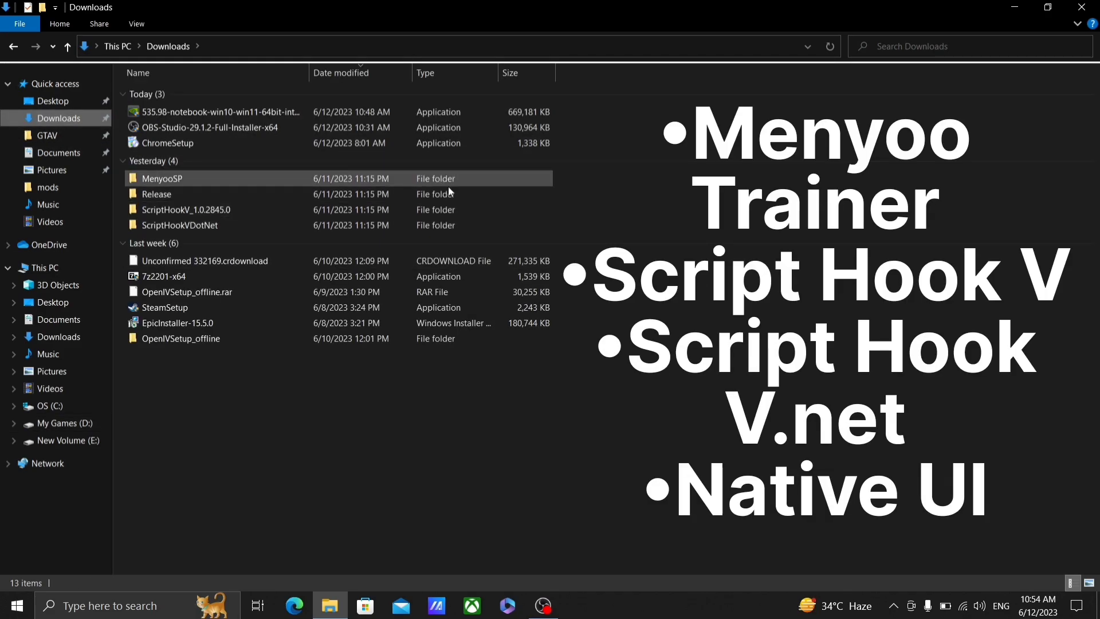
pyautogui.moveTo(599, 219); pyautogui.dragTo(631, 201)
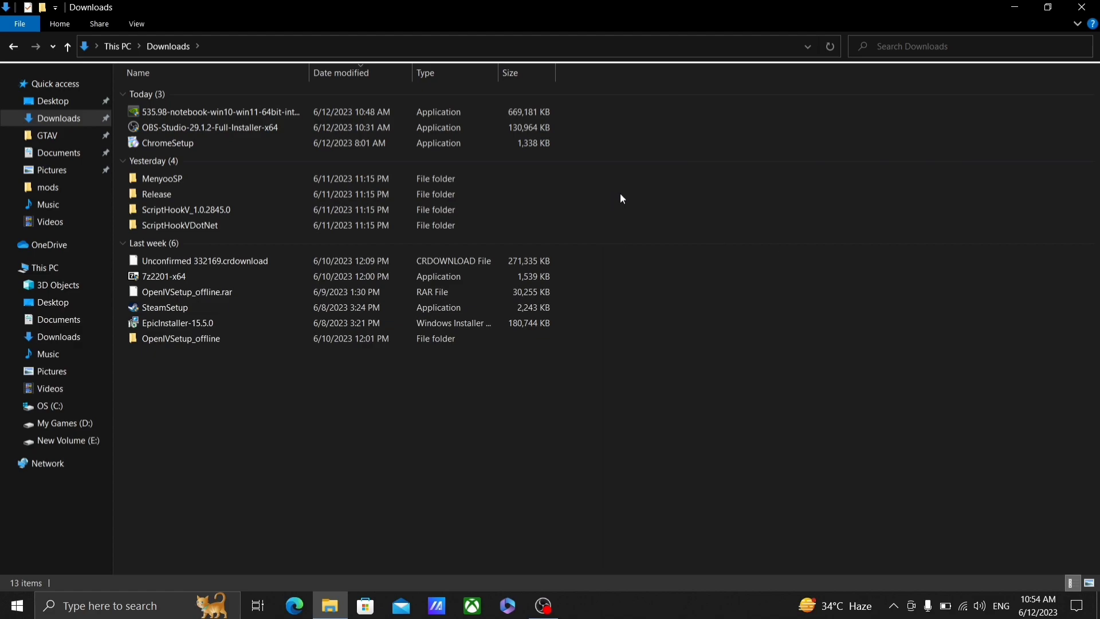
# Create a new folder named scripts inside the GTAV game folder.
pyautogui.click(46, 135)
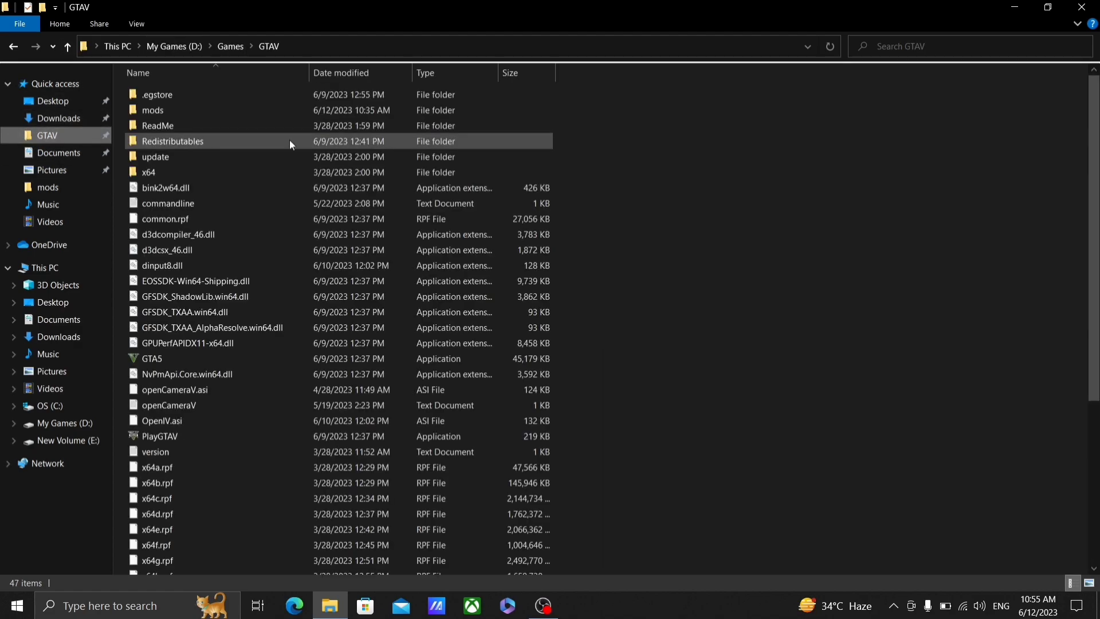
pyautogui.rightClick(755, 203)
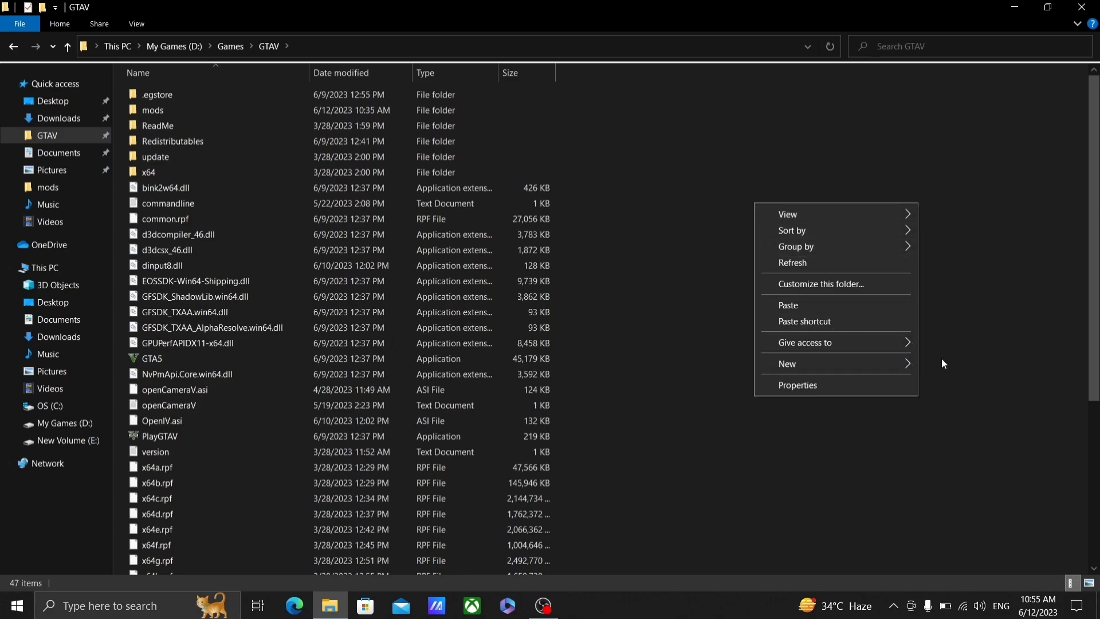
pyautogui.moveTo(887, 362)
pyautogui.click(700, 367)
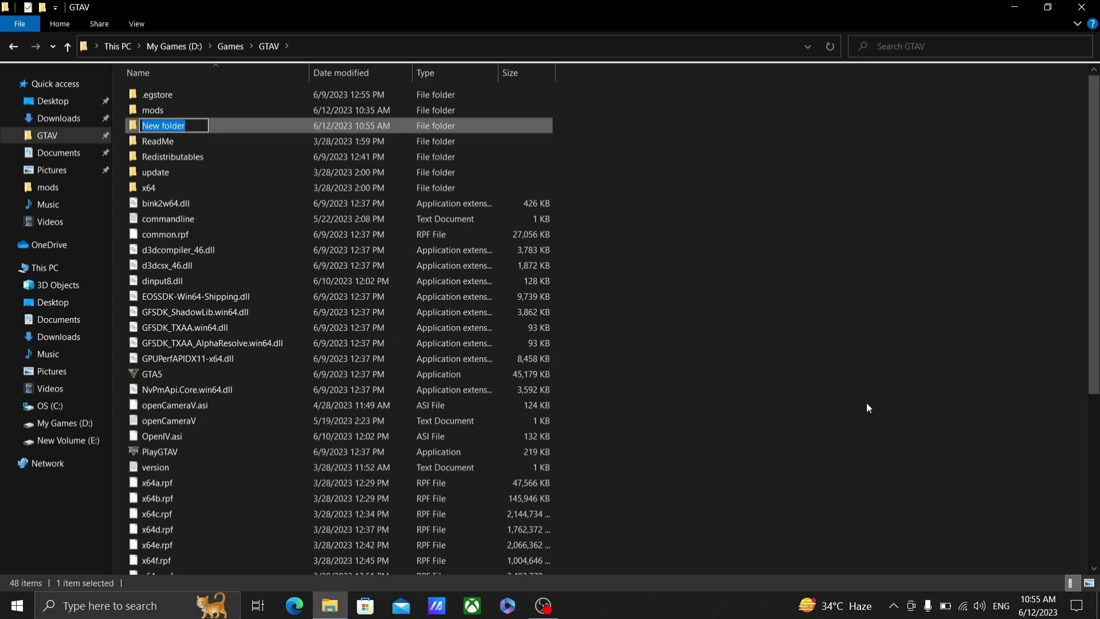
pyautogui.write('scripts')
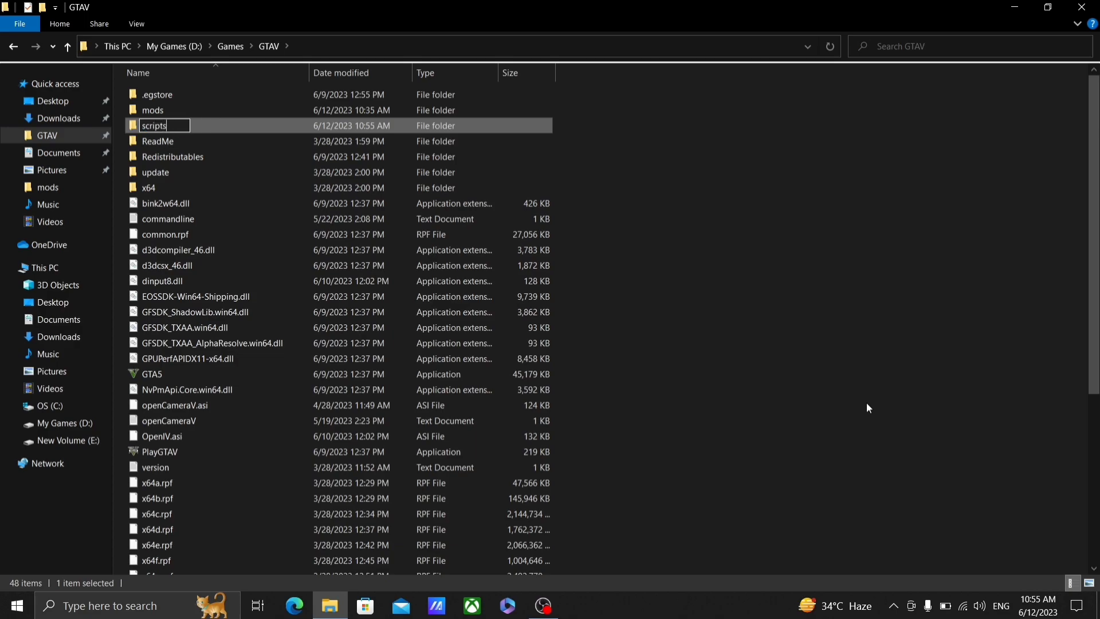
pyautogui.press('Return')
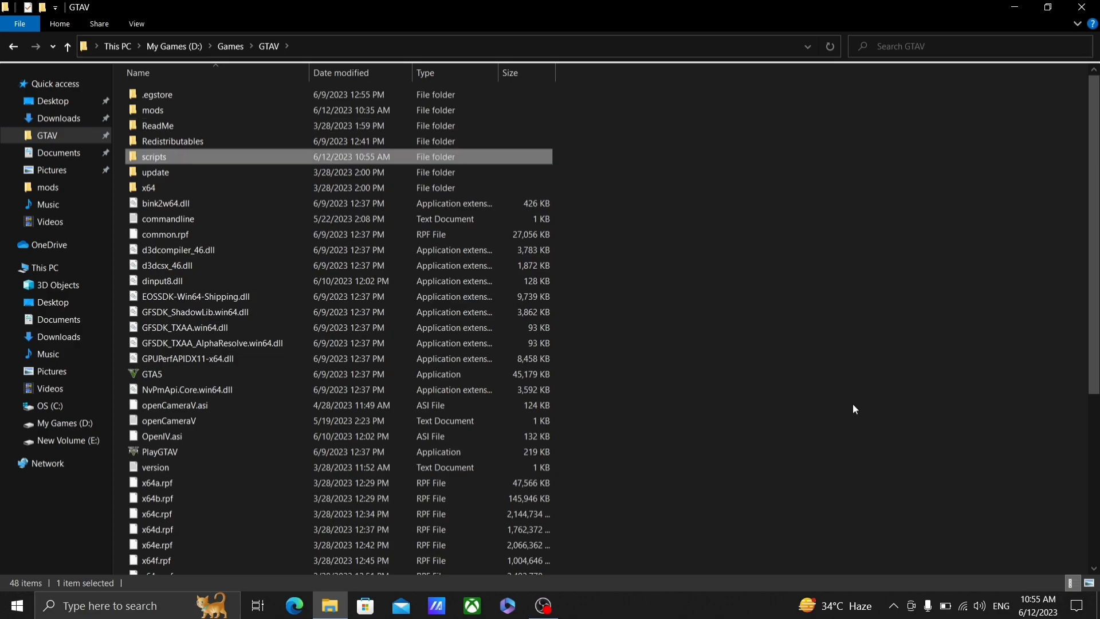
pyautogui.click(854, 405)
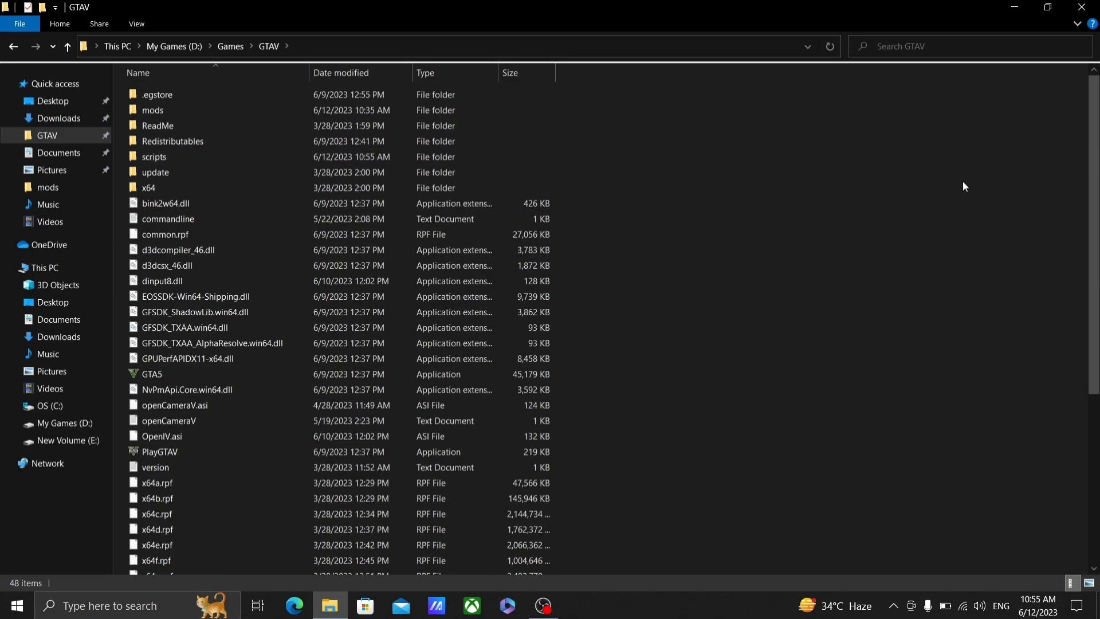
# Copy NativeUI.dll from the Release folder in Downloads into the scripts folder of GTAV.
pyautogui.click(70, 119)
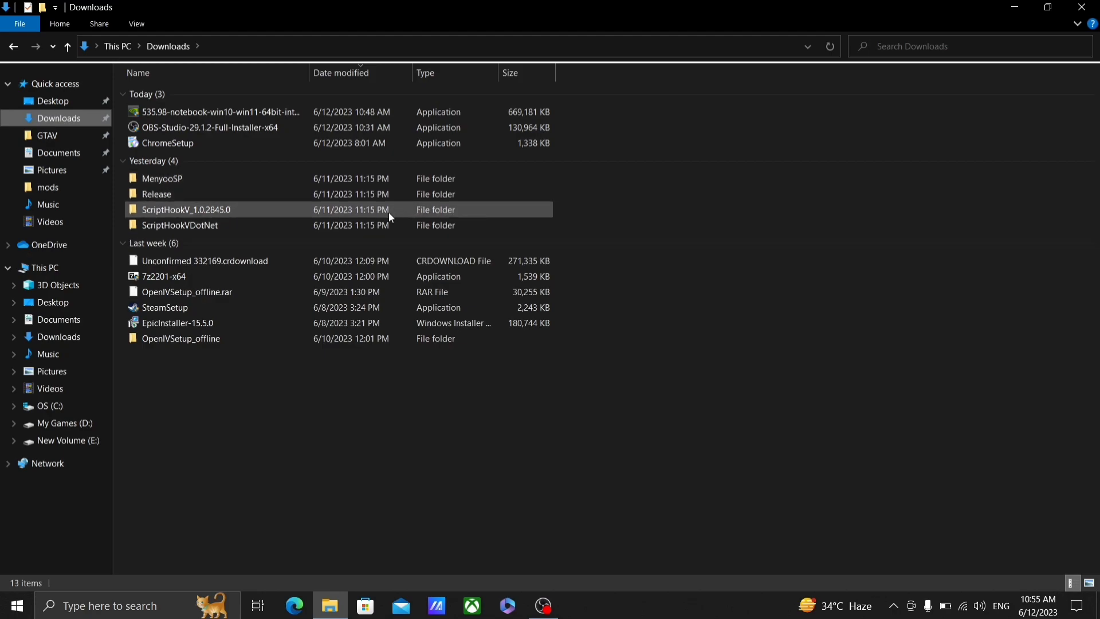
pyautogui.doubleClick(291, 194)
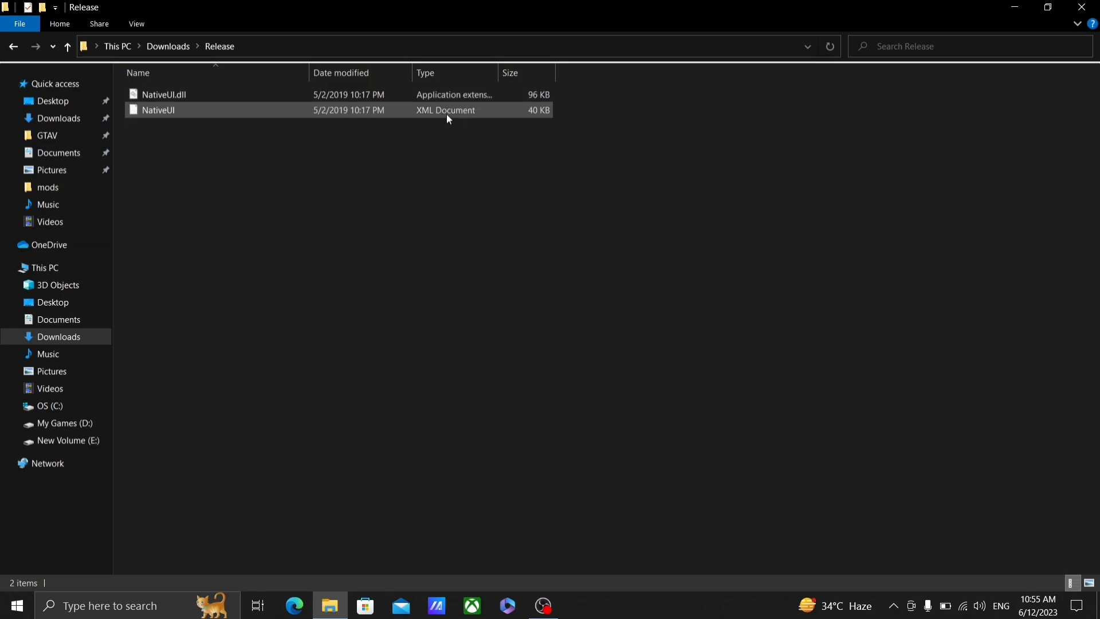
pyautogui.rightClick(437, 92)
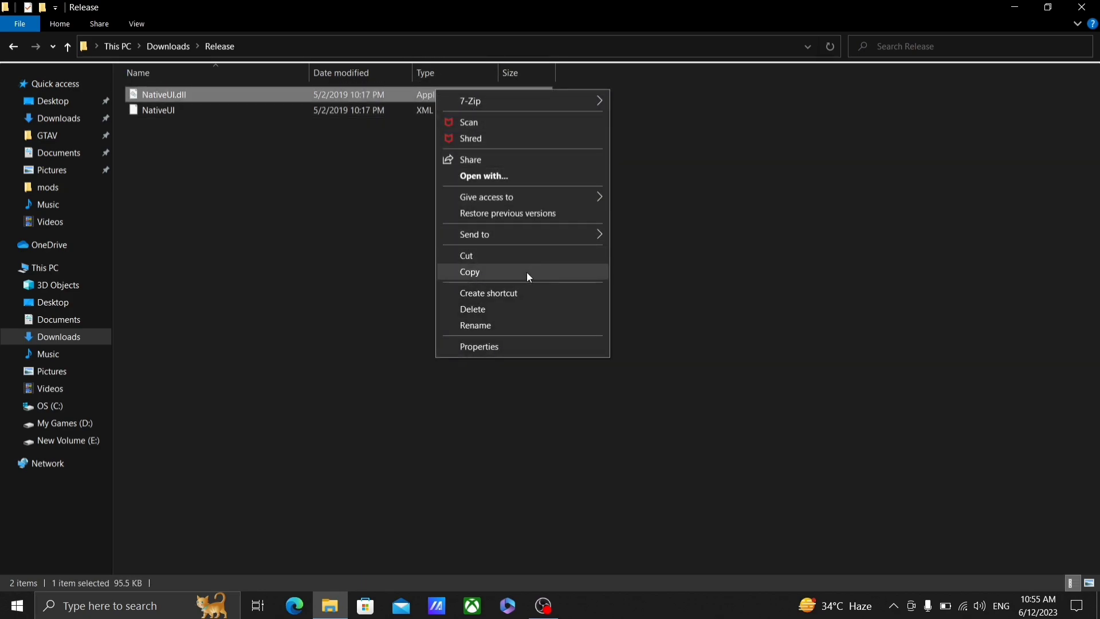
pyautogui.click(528, 277)
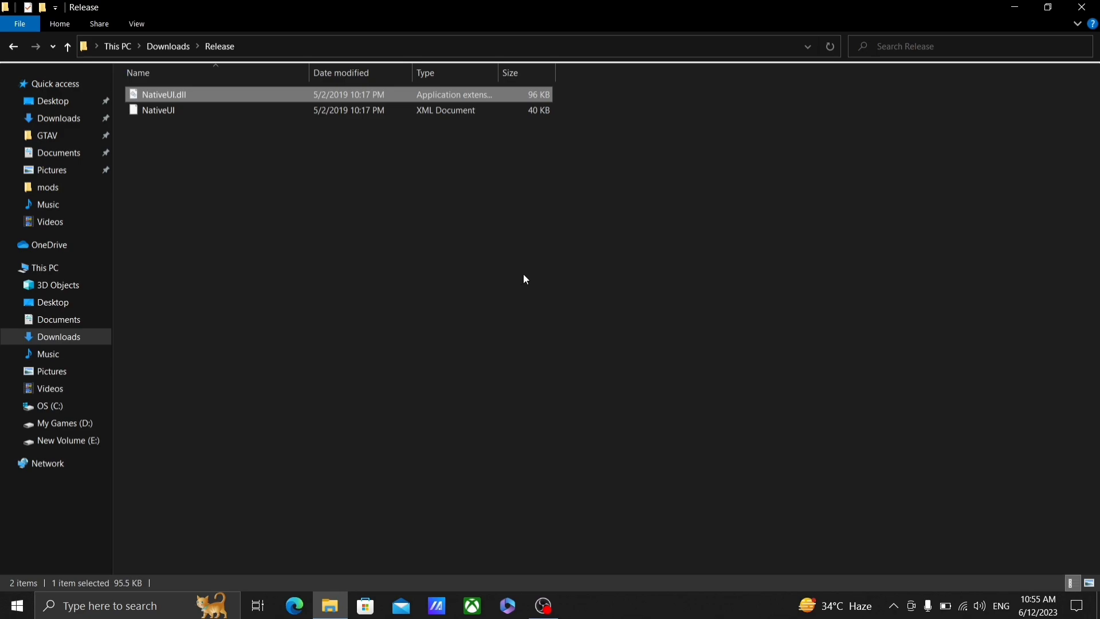
pyautogui.click(47, 136)
pyautogui.doubleClick(271, 152)
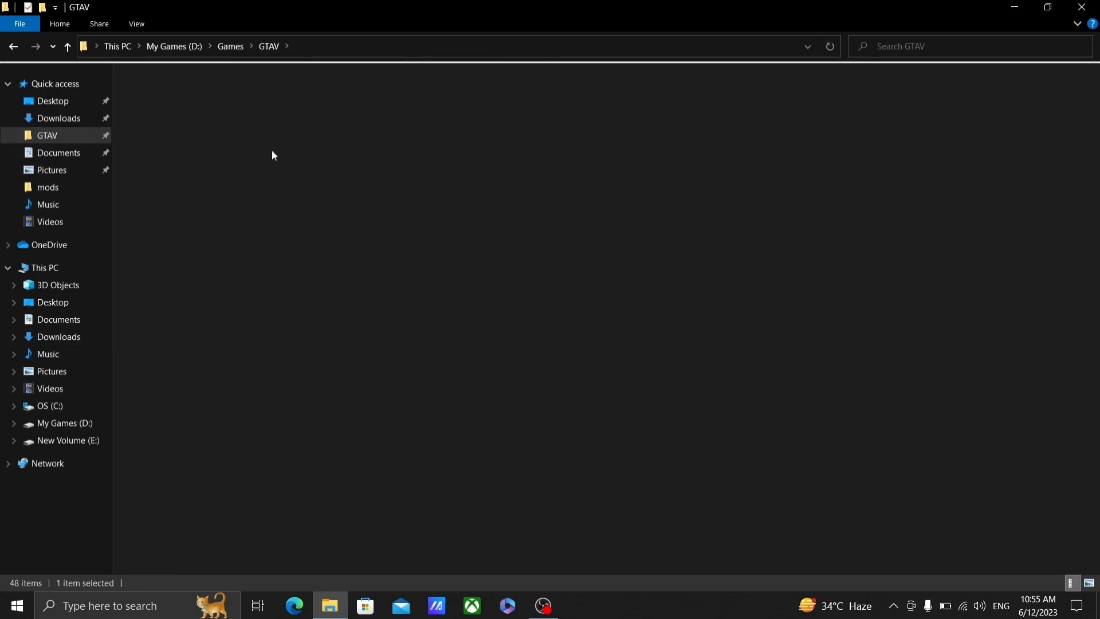
pyautogui.rightClick(271, 150)
pyautogui.click(338, 253)
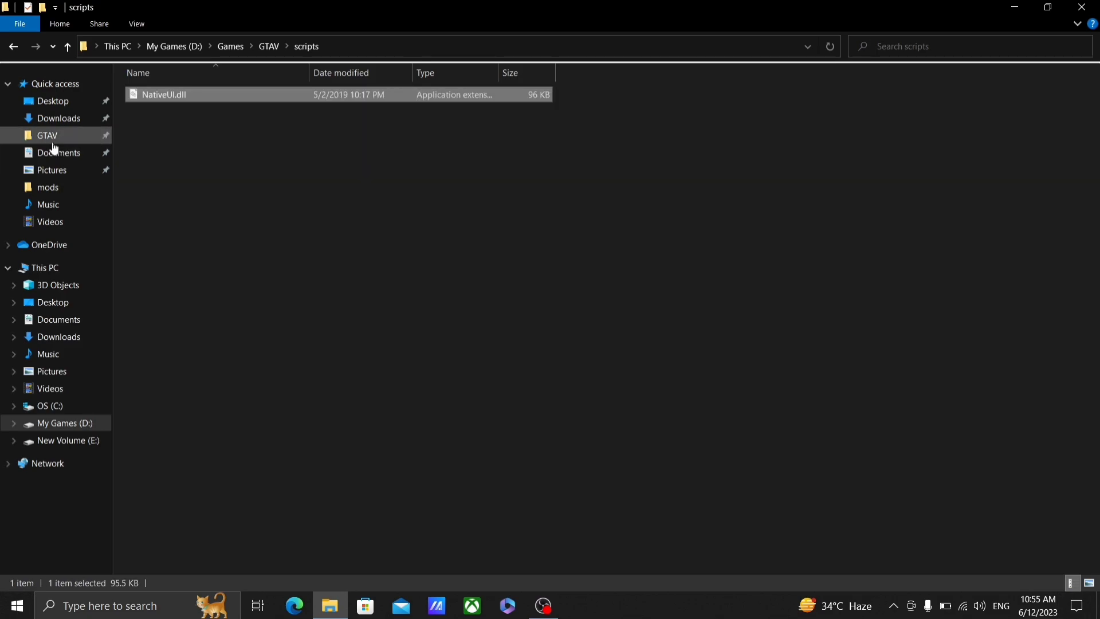
# Copy dinput8.dll and ScriptHookV.dll from the bin folder of ScriptHookV_1.0.2845.0 in Downloads to the clipboard.
pyautogui.click(55, 118)
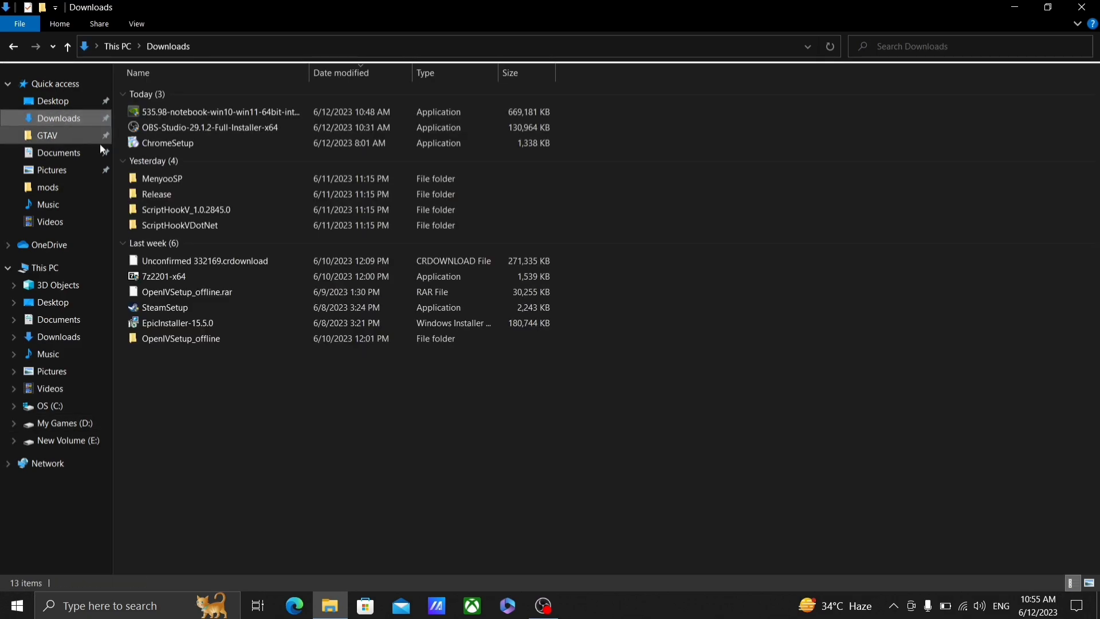
pyautogui.click(289, 212)
pyautogui.doubleClick(290, 212)
pyautogui.doubleClick(289, 94)
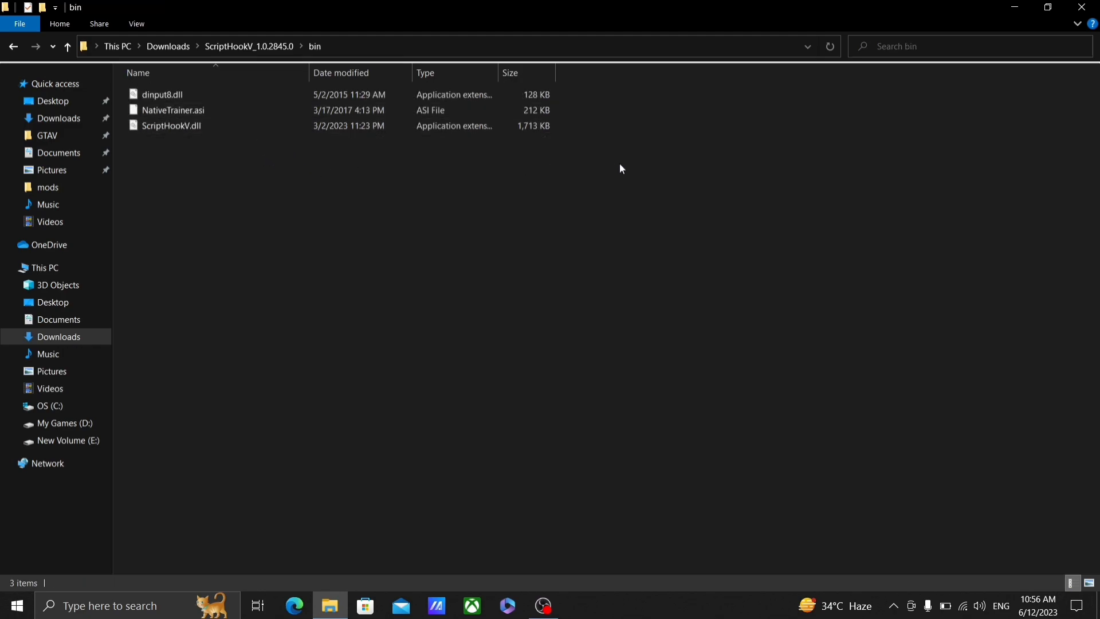
pyautogui.moveTo(486, 154); pyautogui.dragTo(453, 150)
pyautogui.click(275, 126)
pyautogui.keyDown('ctrl'); pyautogui.click(280, 94); pyautogui.keyUp('ctrl')
pyautogui.rightClick(280, 94)
pyautogui.click(335, 244)
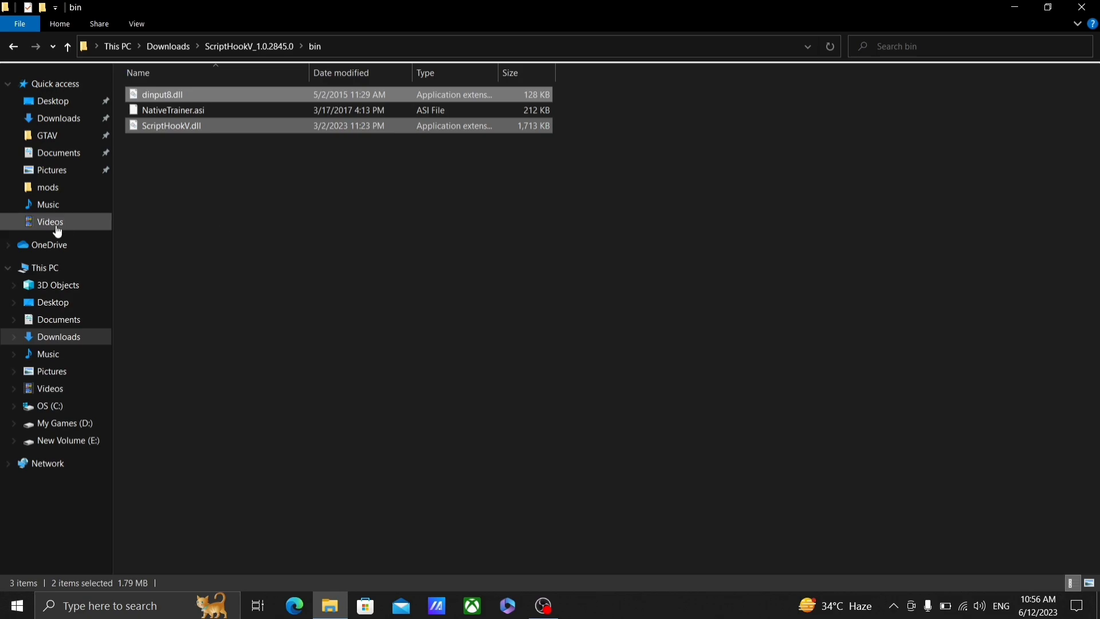
# Paste the two copied DLL files into the GTAV folder, replacing the existing dinput8.dll.
pyautogui.click(67, 142)
pyautogui.rightClick(789, 270)
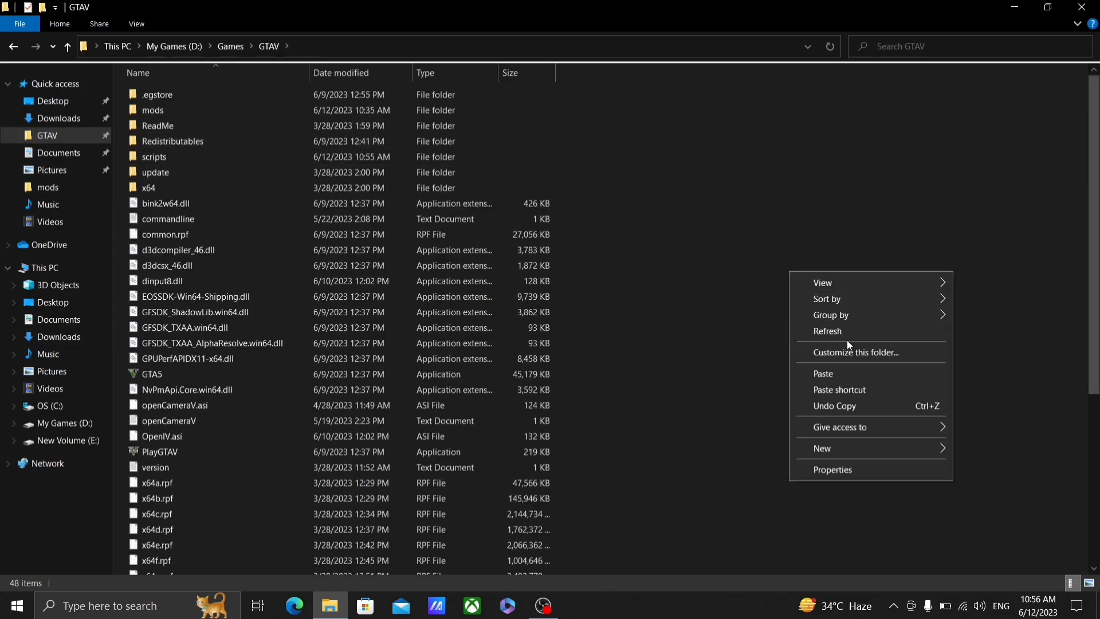
pyautogui.click(824, 374)
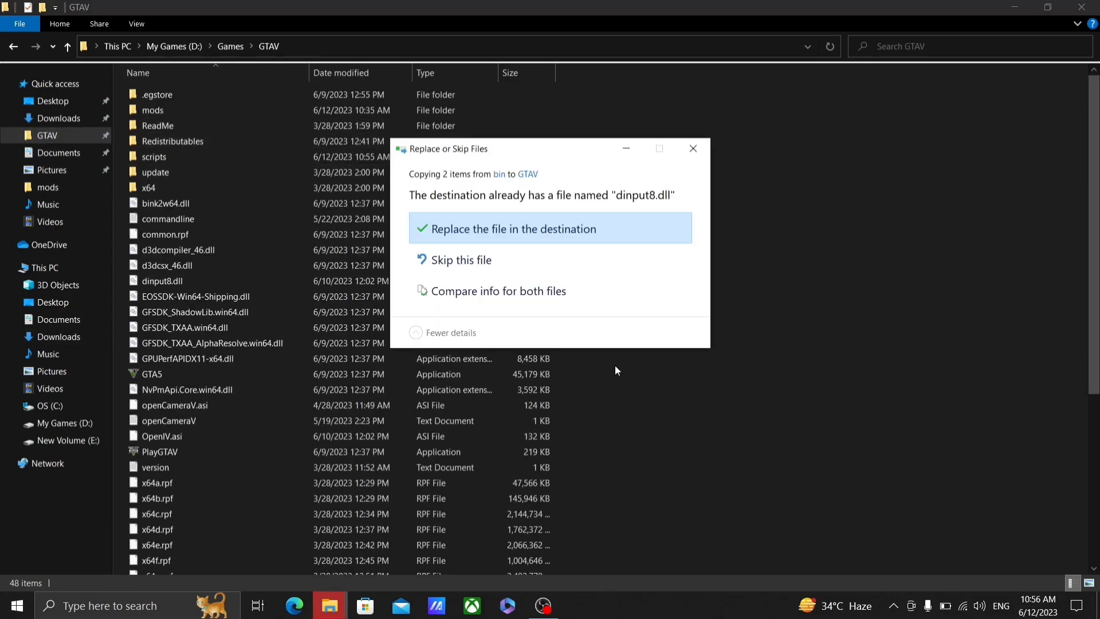
pyautogui.click(581, 229)
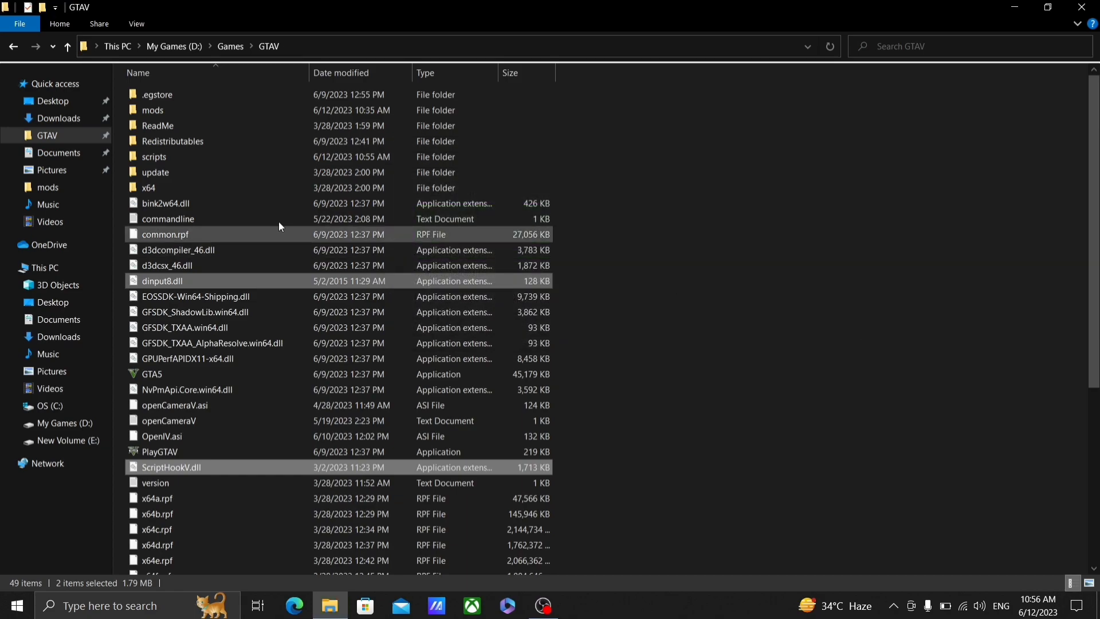
# Copy ScriptHookVDotNet.asi, ScriptHookVDotNet2.dll and ScriptHookVDotNet3.dll from the ScriptHookVDotNet folder in Downloads into the GTAV folder.
pyautogui.click(58, 118)
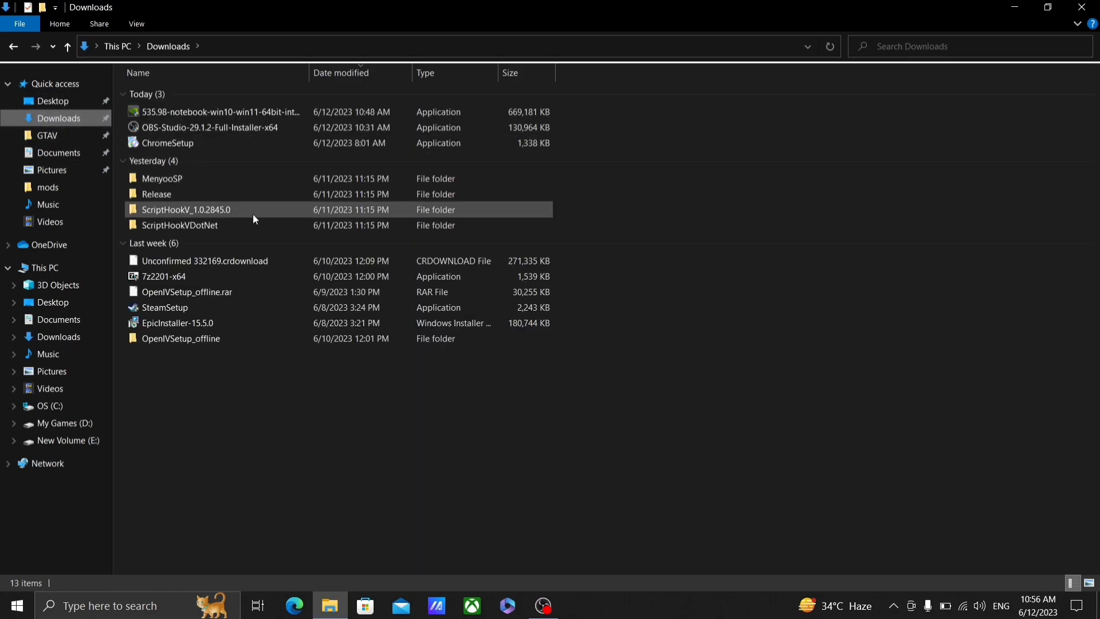
pyautogui.doubleClick(274, 230)
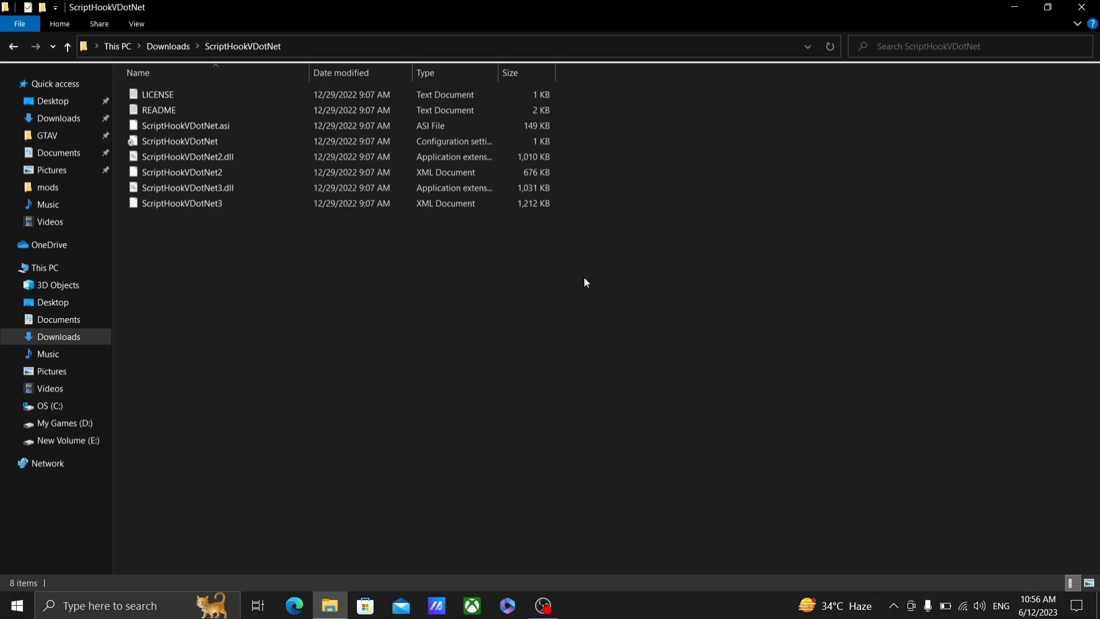
pyautogui.click(500, 189)
pyautogui.keyDown('ctrl'); pyautogui.click(490, 156); pyautogui.keyUp('ctrl')
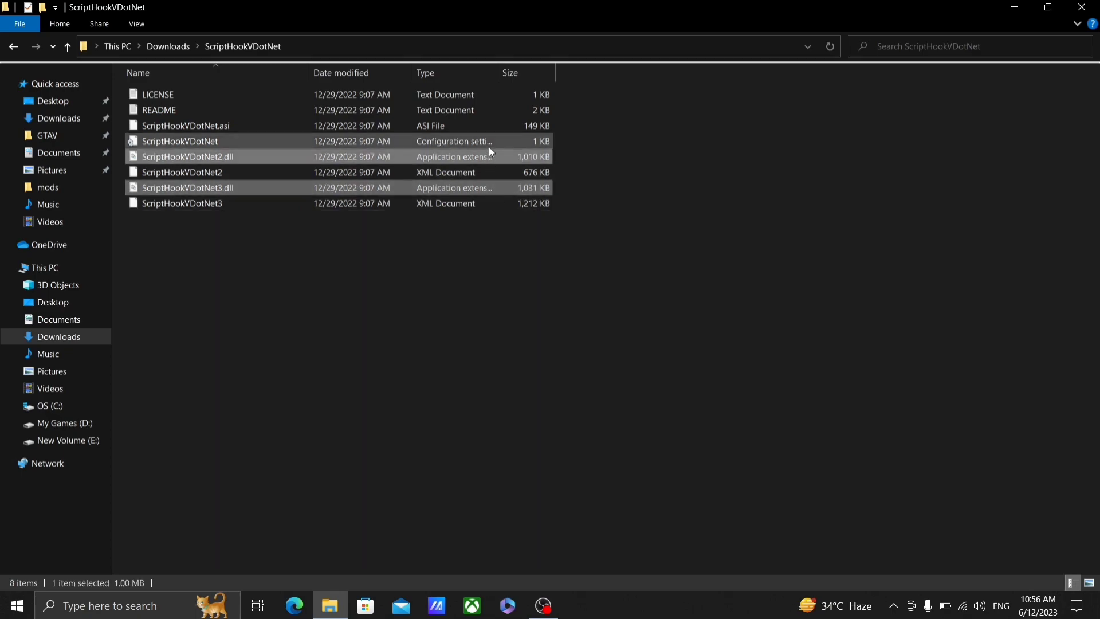
pyautogui.keyDown('ctrl'); pyautogui.click(492, 127); pyautogui.keyUp('ctrl')
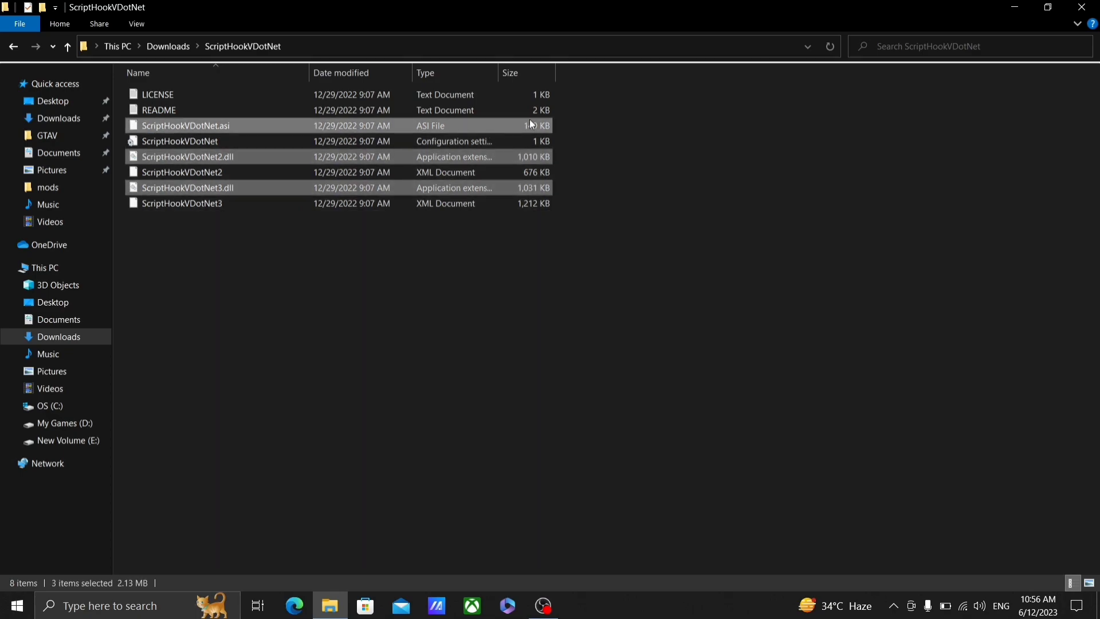
pyautogui.rightClick(374, 121)
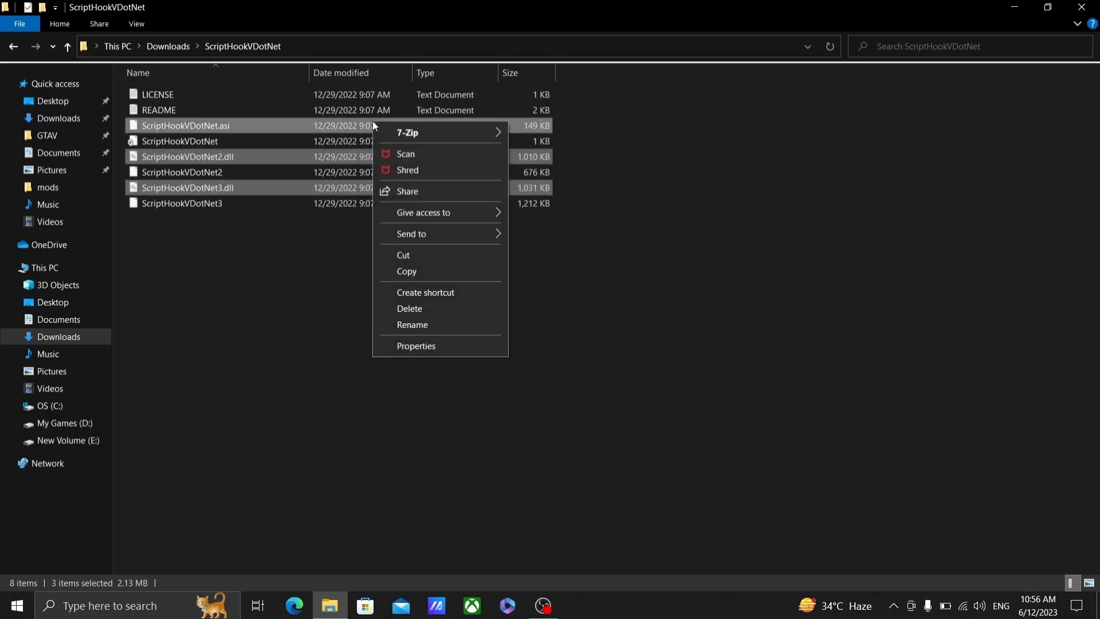
pyautogui.click(459, 271)
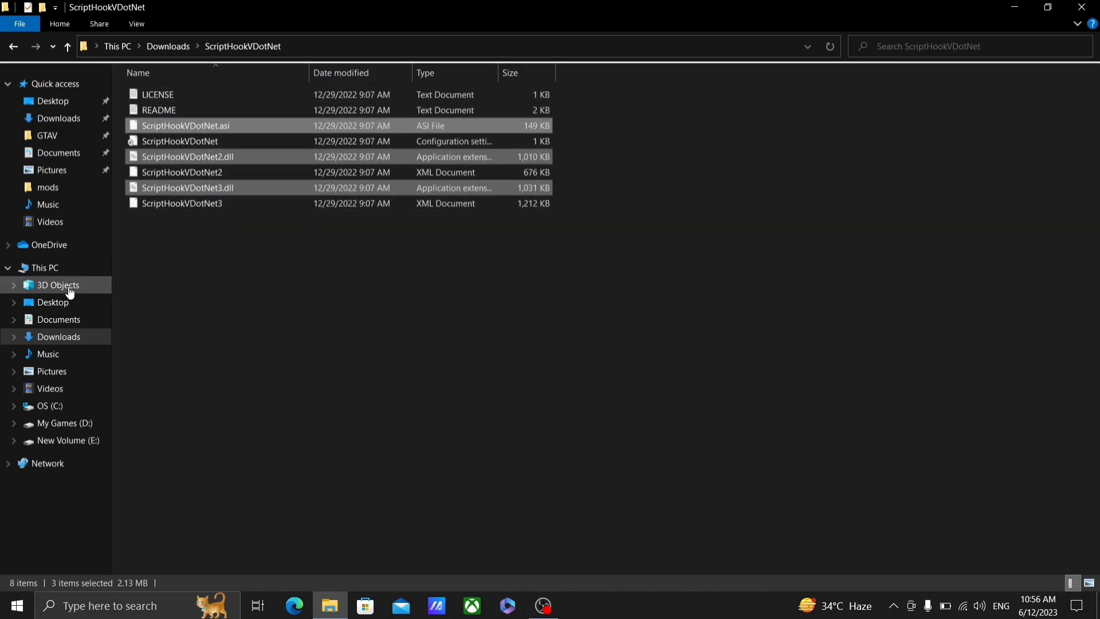
pyautogui.click(63, 137)
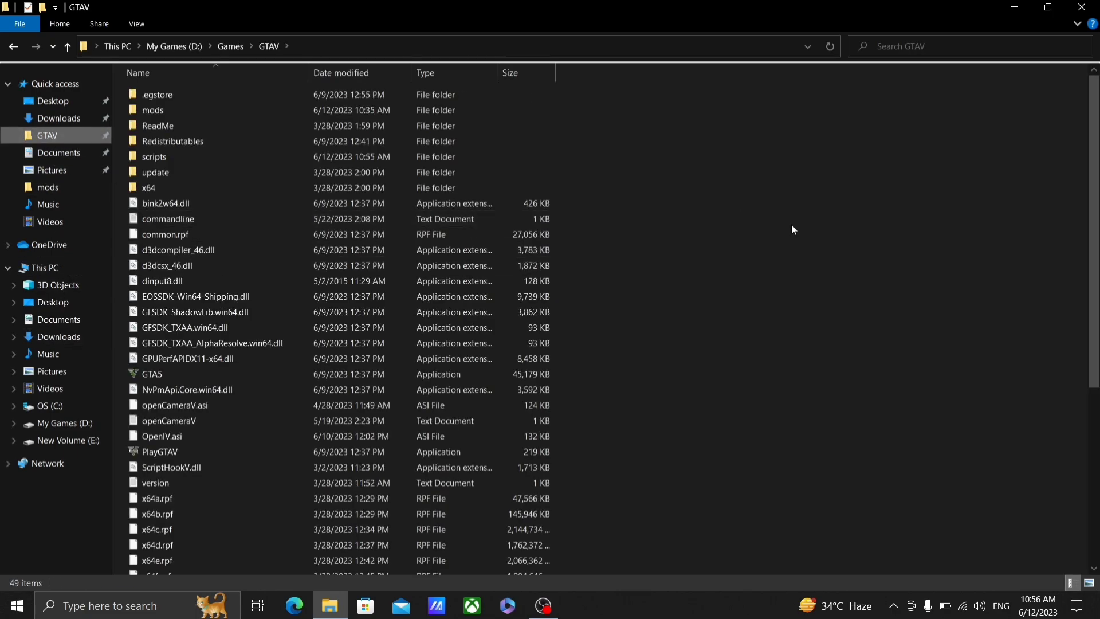
pyautogui.rightClick(690, 237)
pyautogui.click(758, 338)
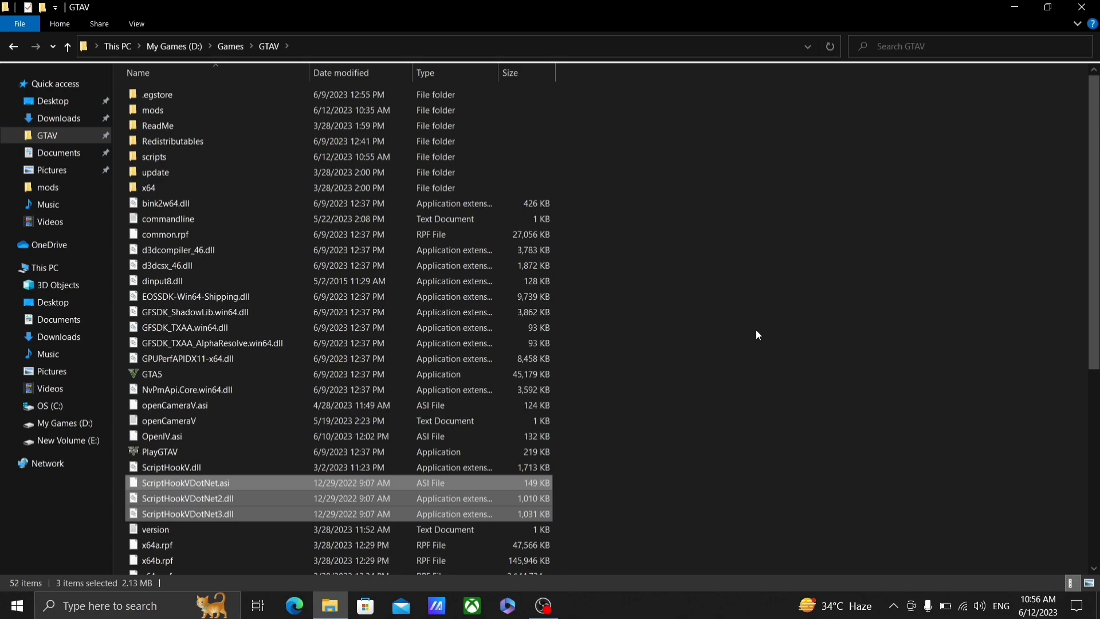
# Copy the menyooStuff folder and Menyoo.asi from the MenyooSP folder in Downloads into the GTAV folder, and close the file window.
pyautogui.click(66, 120)
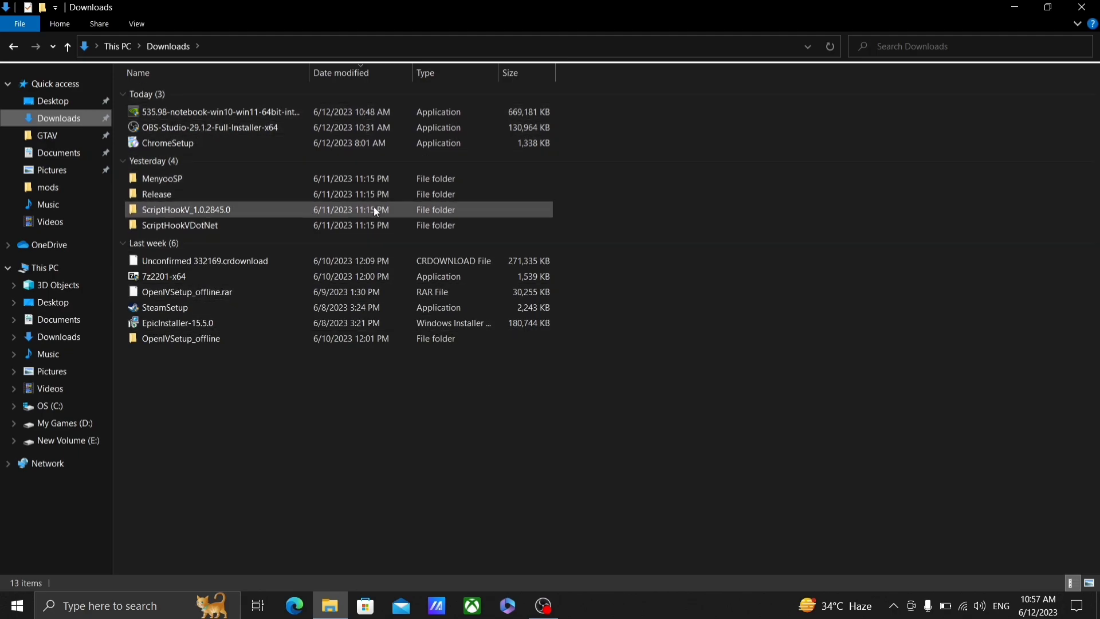
pyautogui.doubleClick(392, 182)
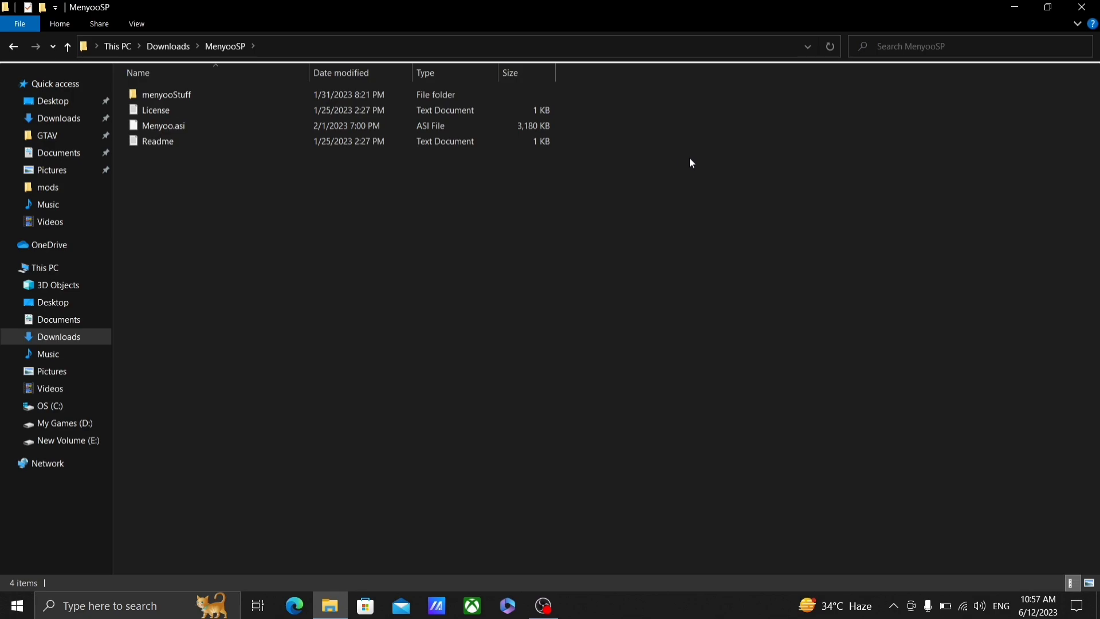
pyautogui.click(460, 126)
pyautogui.keyDown('ctrl'); pyautogui.click(463, 95); pyautogui.keyUp('ctrl')
pyautogui.rightClick(463, 96)
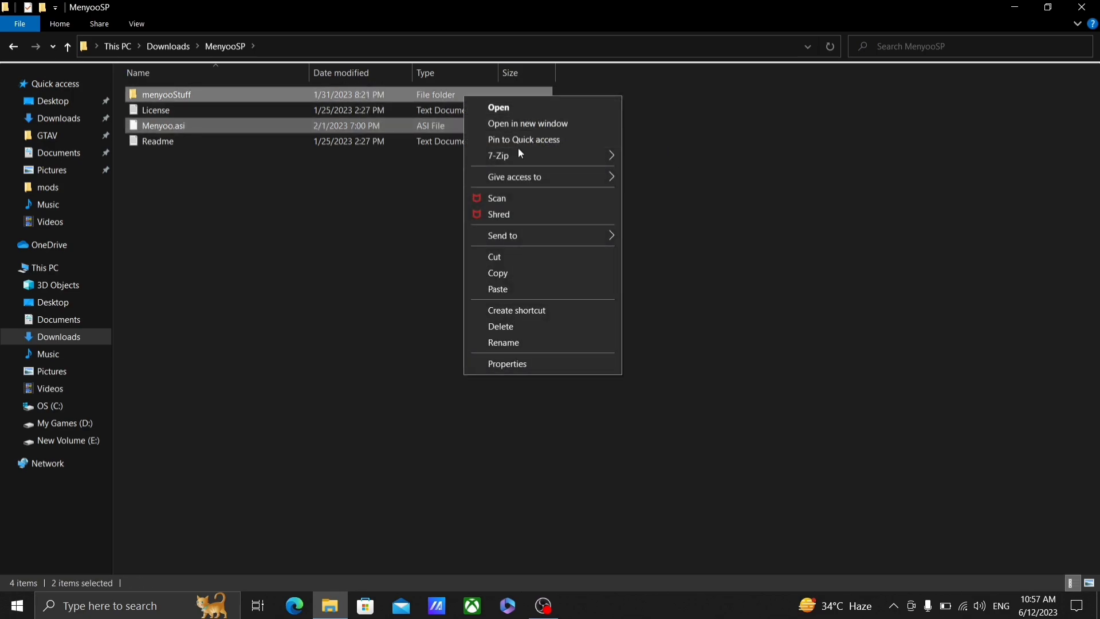
pyautogui.click(535, 268)
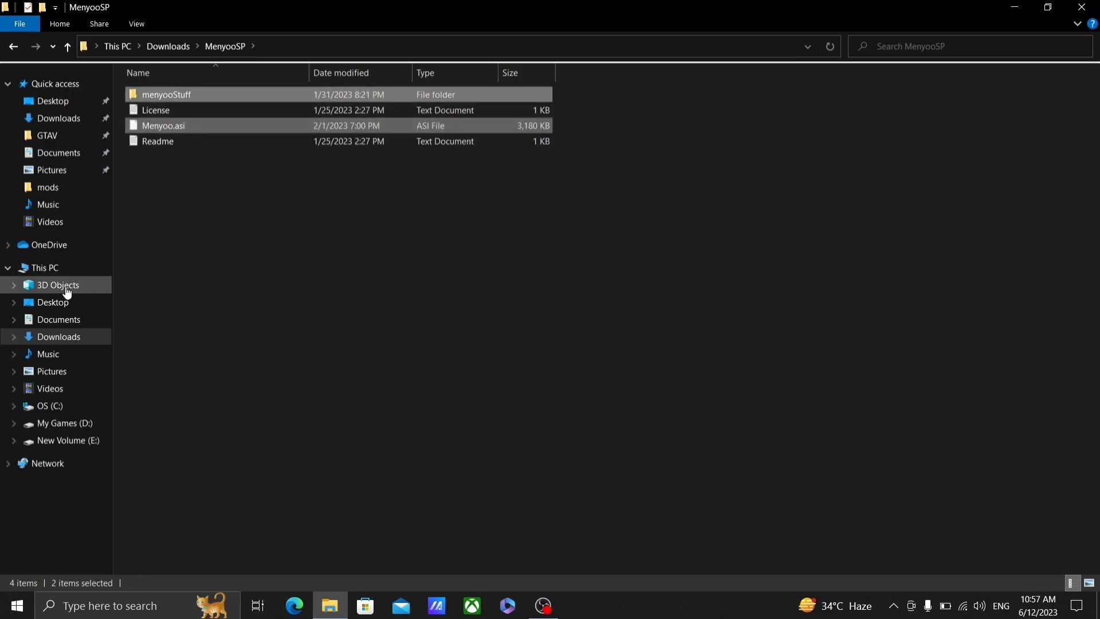
pyautogui.click(66, 137)
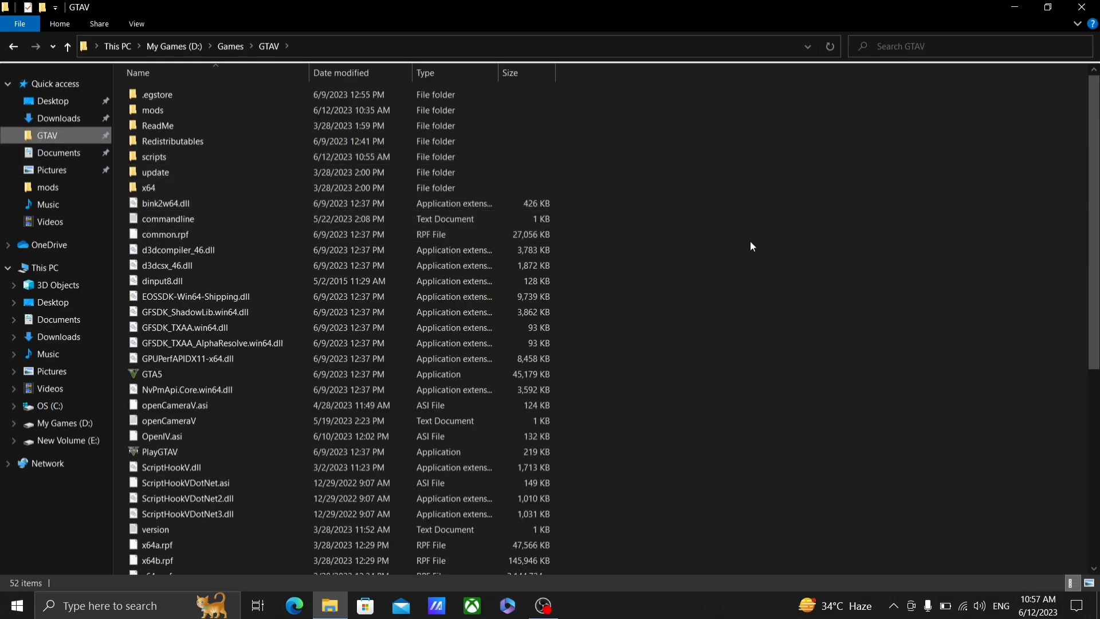
pyautogui.hotkey('ctrl', 'v')
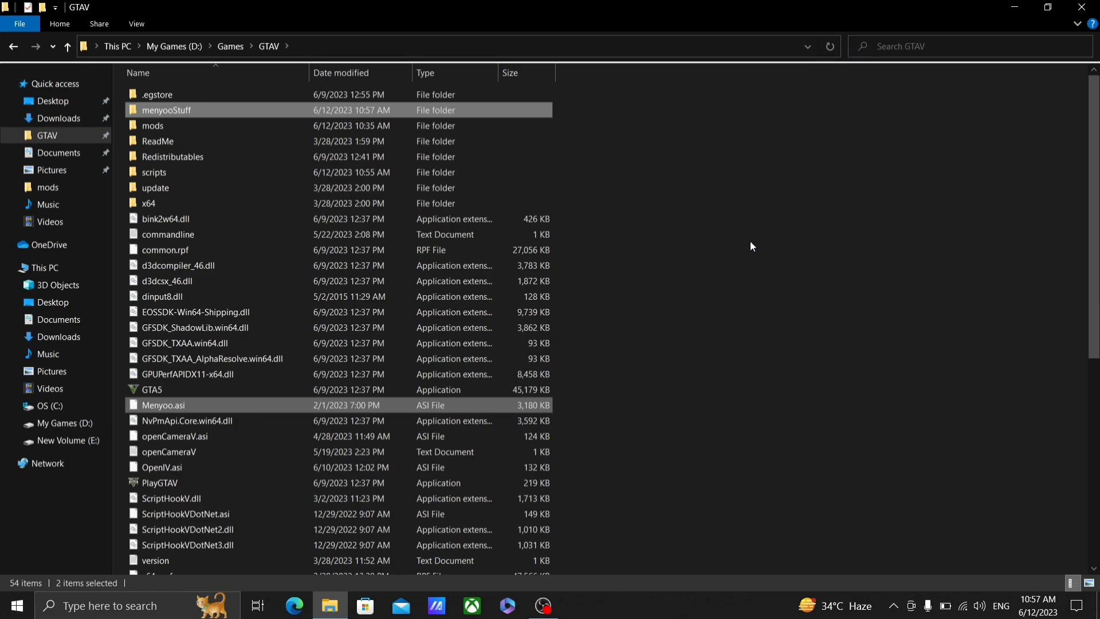
pyautogui.click(750, 248)
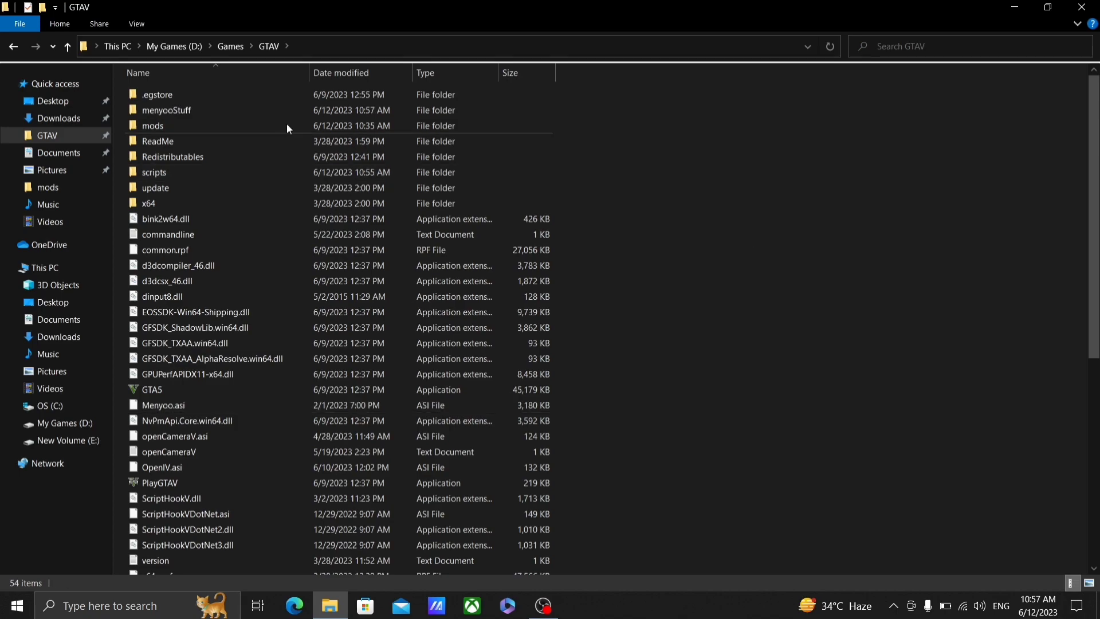
pyautogui.click(63, 118)
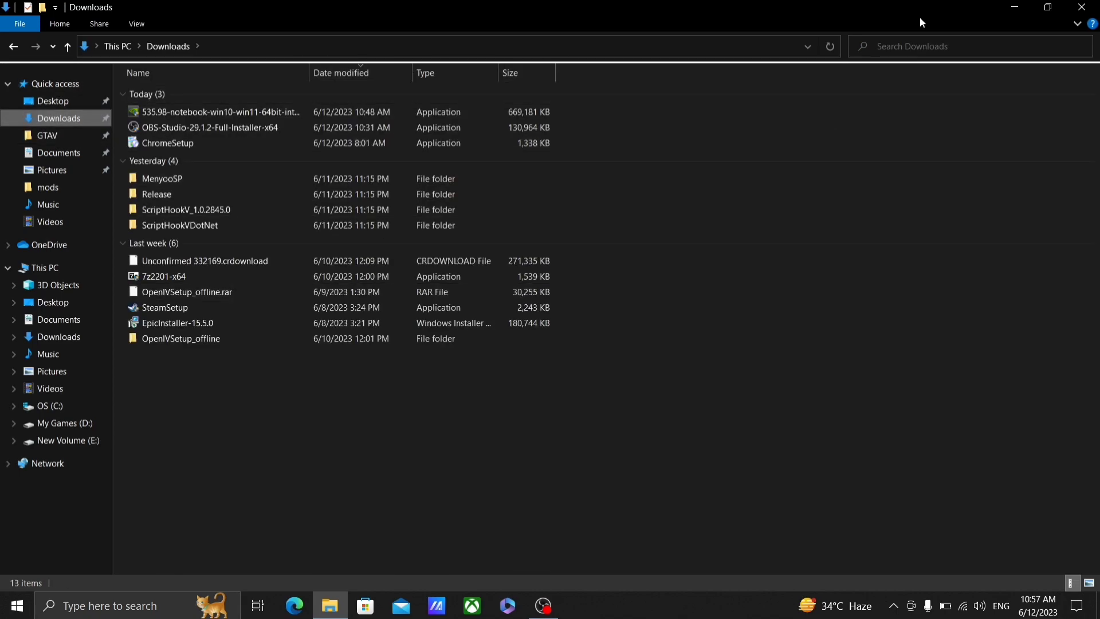
pyautogui.click(1082, 7)
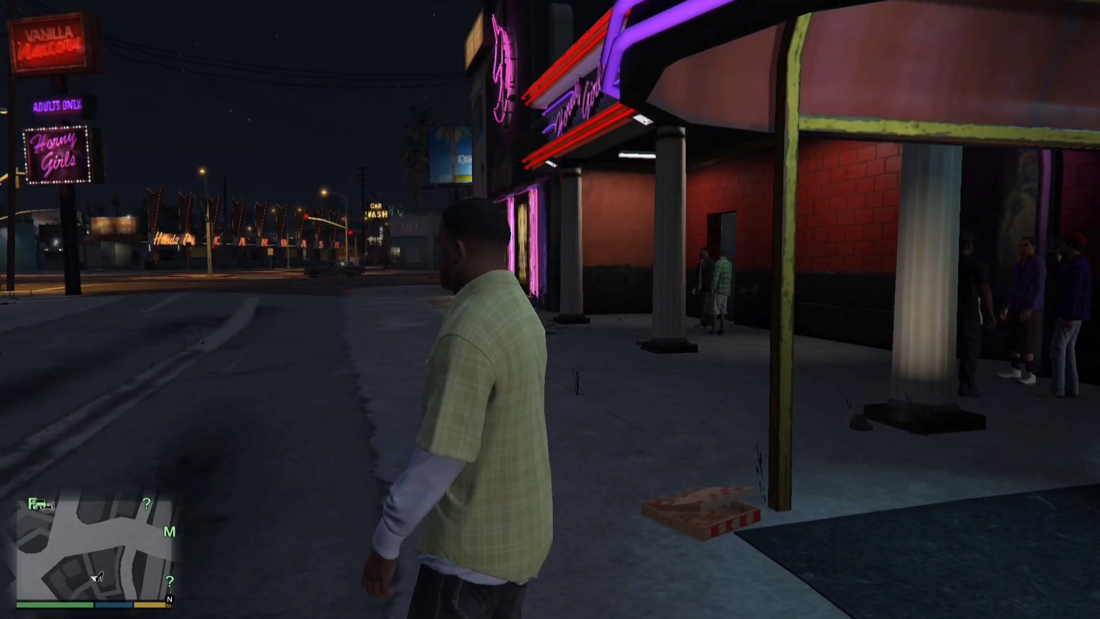
# In GTA V, open the Menyoo trainer and spawn the Zorrusso from the Super category of the Vehicle Spawner.
pyautogui.press('F8')
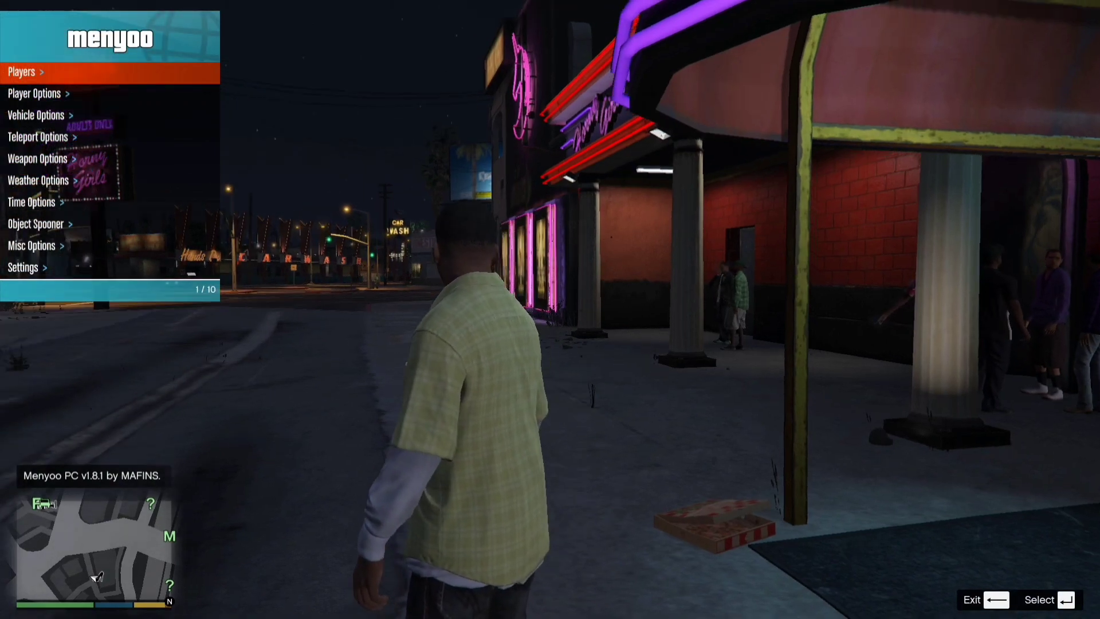
pyautogui.press('w')
pyautogui.press('w')
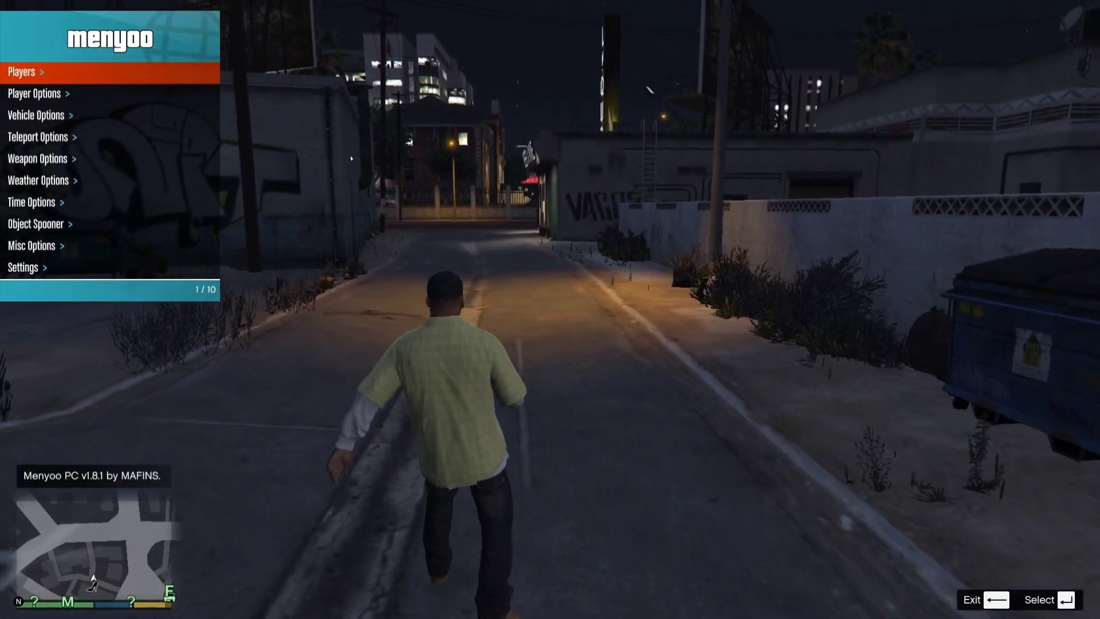
pyautogui.press('Down')
pyautogui.press('Down')
pyautogui.press('Down')
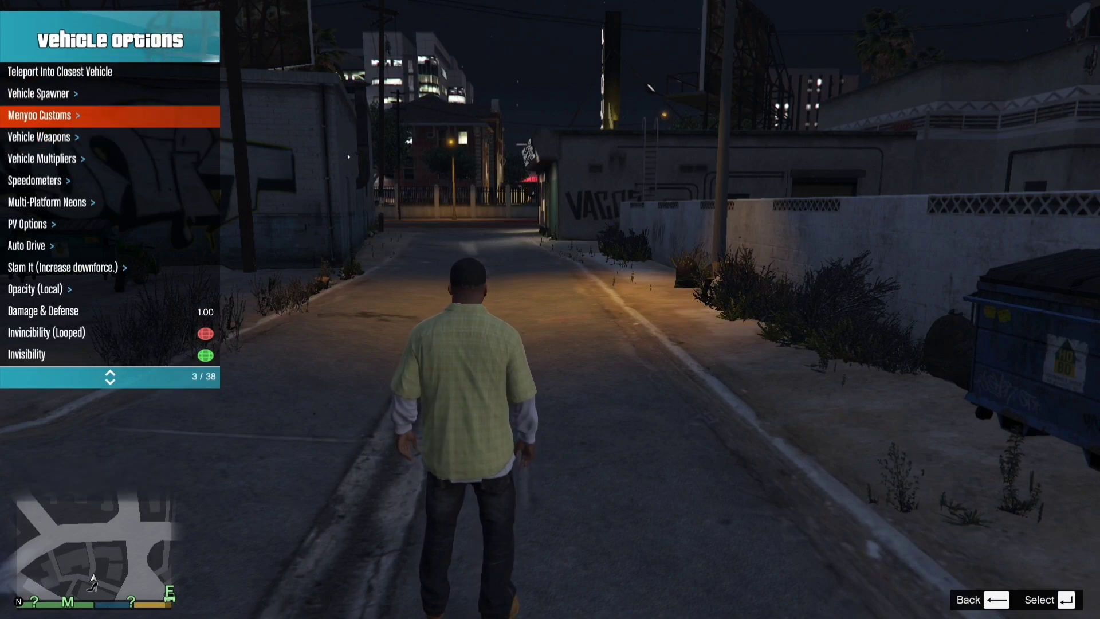
pyautogui.press('Up')
pyautogui.press('Return')
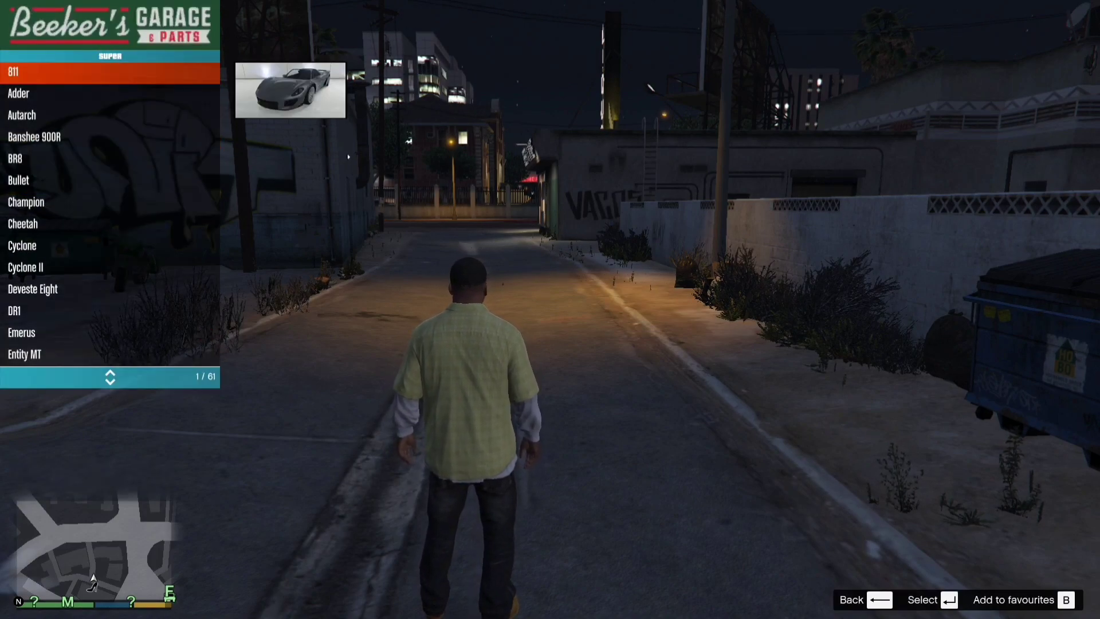
pyautogui.press('Return')
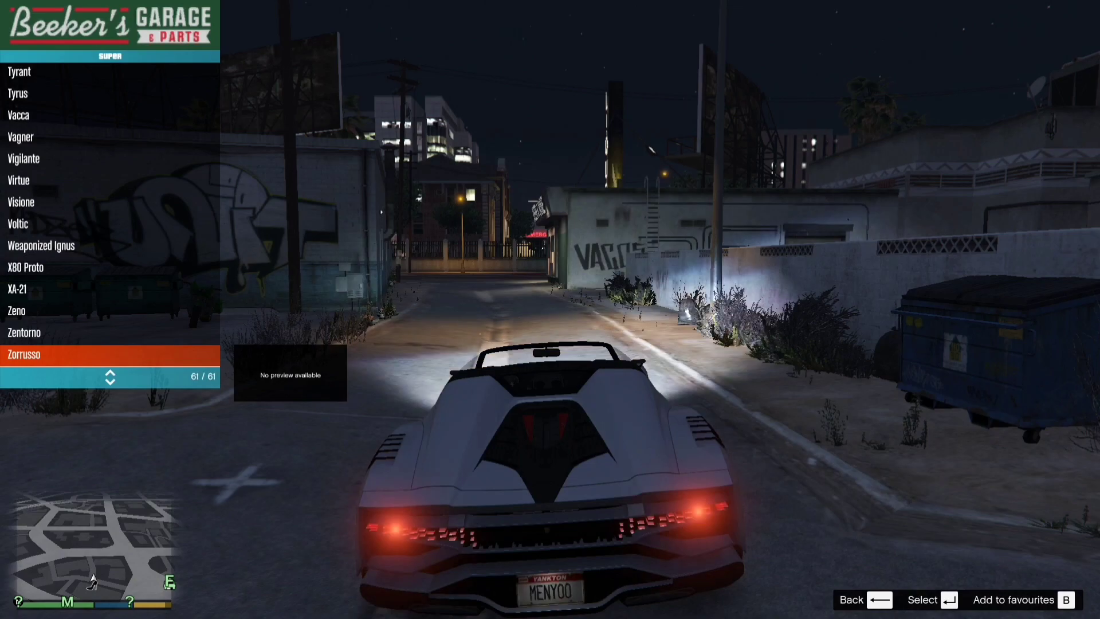
pyautogui.press('F8')
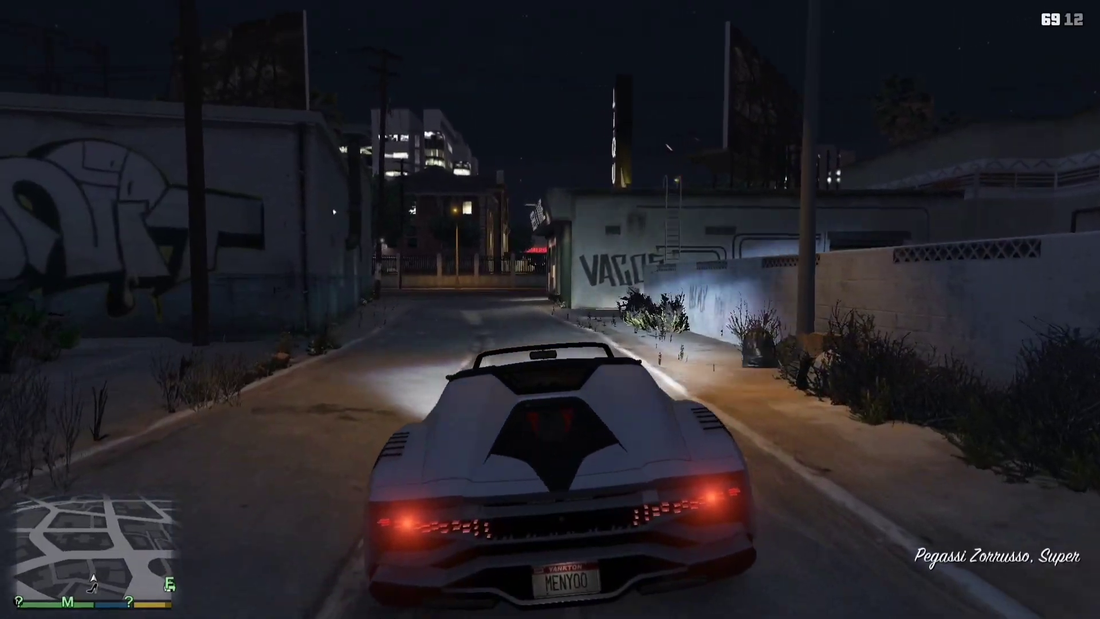
# Drive the spawned Zorrusso through the streets under the Olympic Fwy to Adam's Apple Blvd and get out of it.
pyautogui.press('w')
pyautogui.press('a')
pyautogui.press('w')
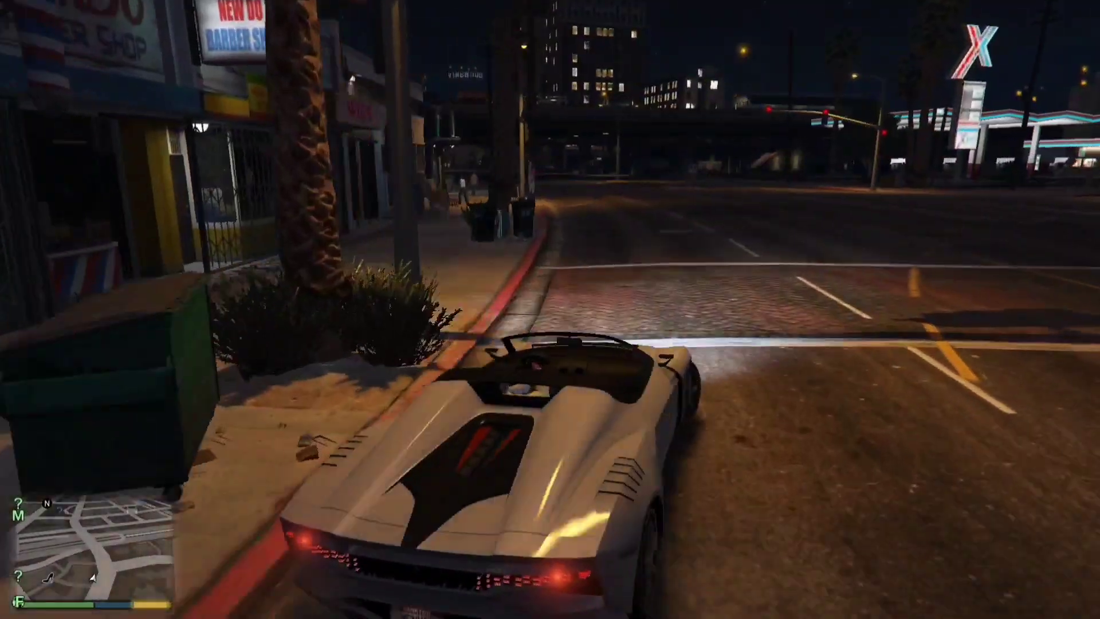
pyautogui.press('w')
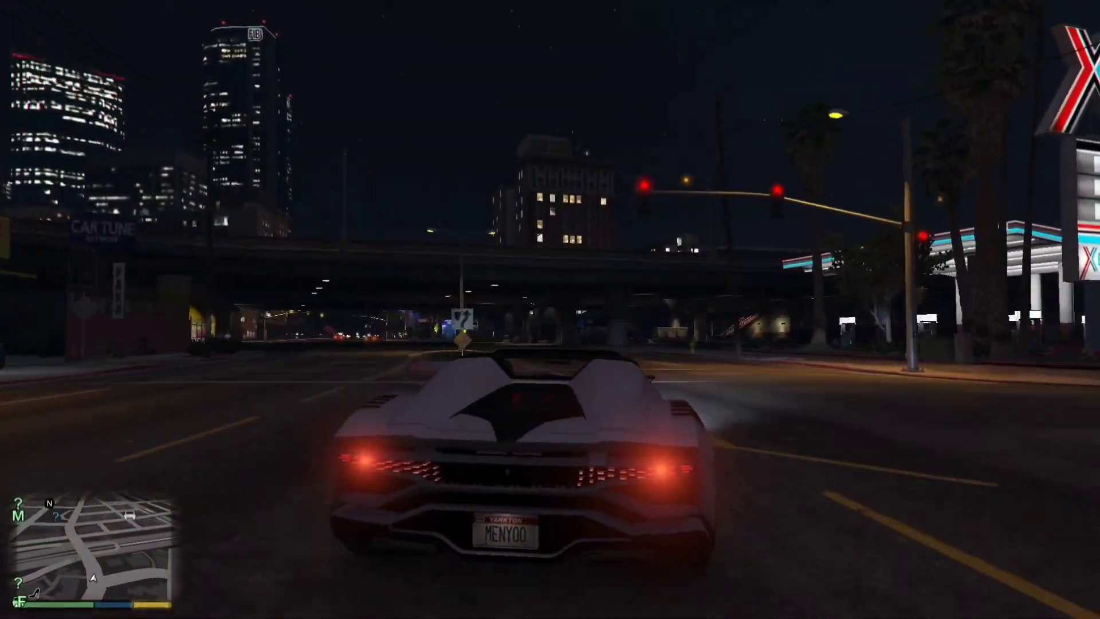
pyautogui.press('a')
pyautogui.press('w')
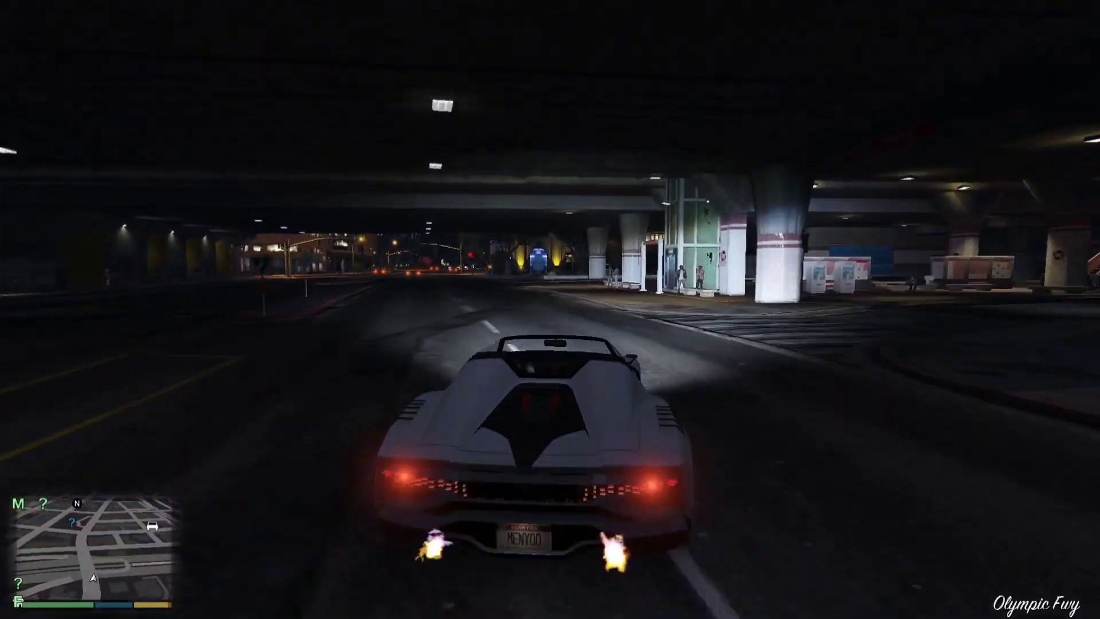
pyautogui.press('w')
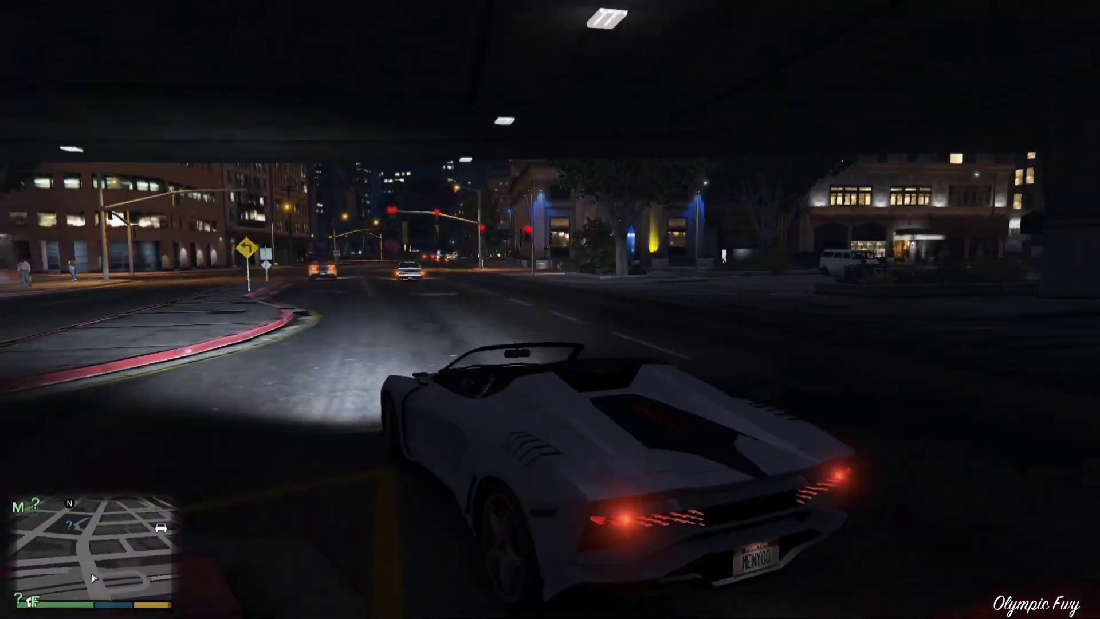
pyautogui.press('w')
pyautogui.press('c')
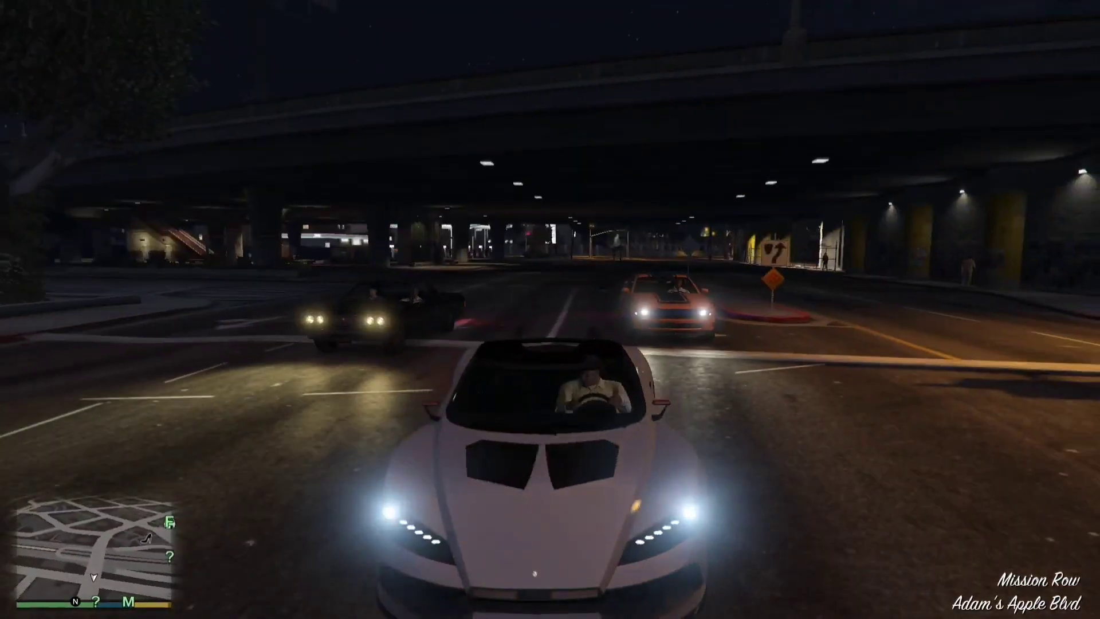
pyautogui.press('f')
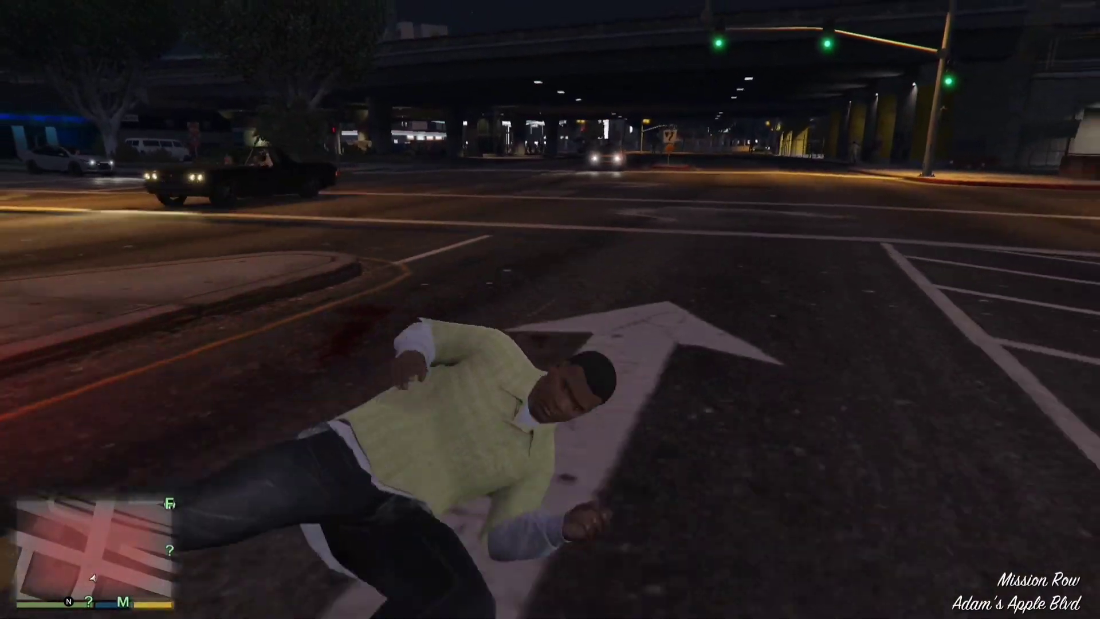
# Return to Menyoo's main list and advance the hour in Time Options from night to daytime.
pyautogui.press('F8')
pyautogui.press('BackSpace')
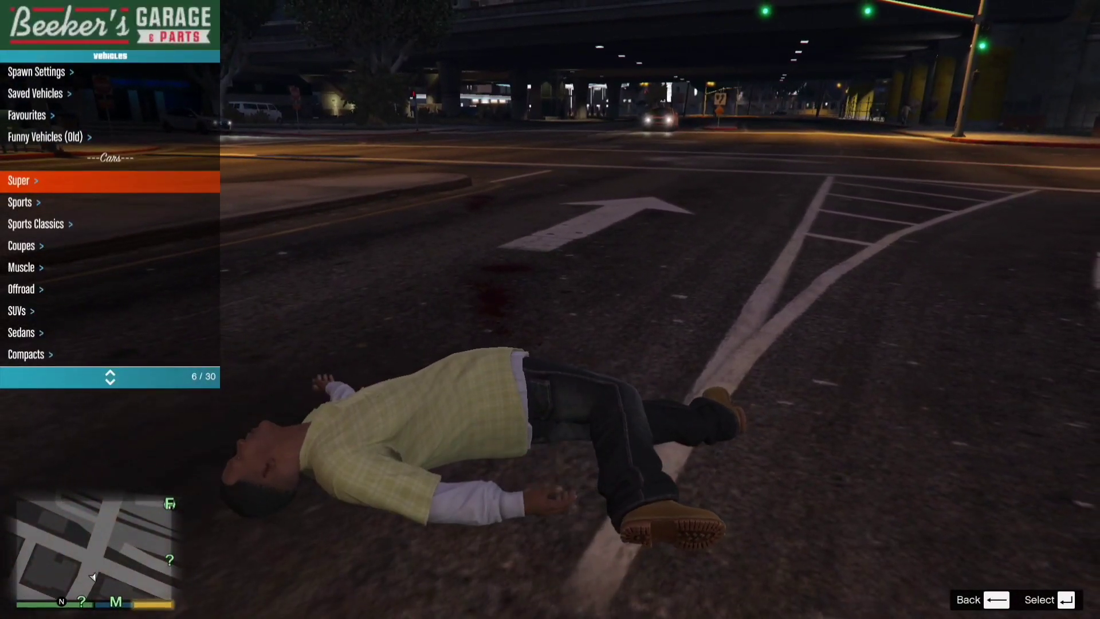
pyautogui.press('BackSpace')
pyautogui.press('BackSpace')
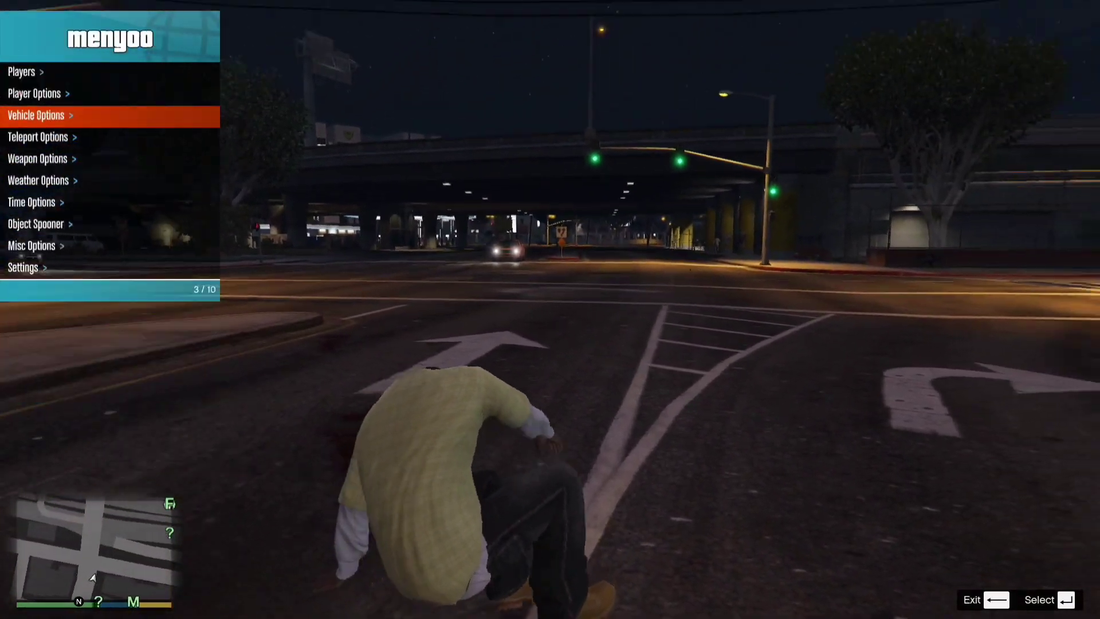
pyautogui.press('Down')
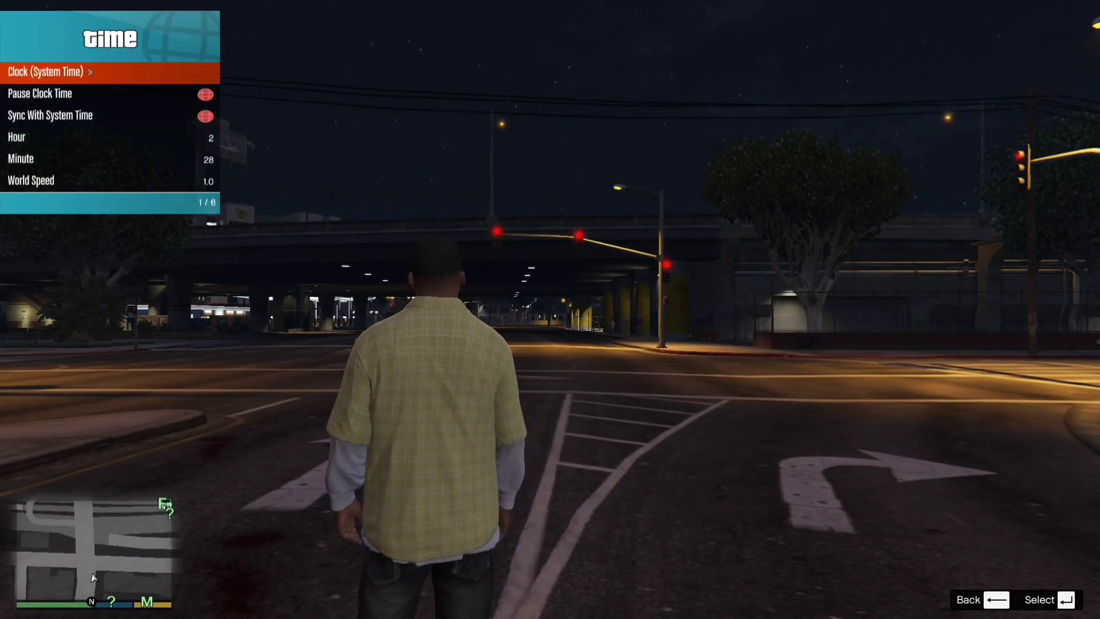
pyautogui.press('Right')
pyautogui.press('Right')
pyautogui.press('Right')
pyautogui.press('Right')
# Enable Massacre Mode in Menyoo's Misc Options and walk down the street with the trainer closed.
pyautogui.press('Down')
pyautogui.press('Down')
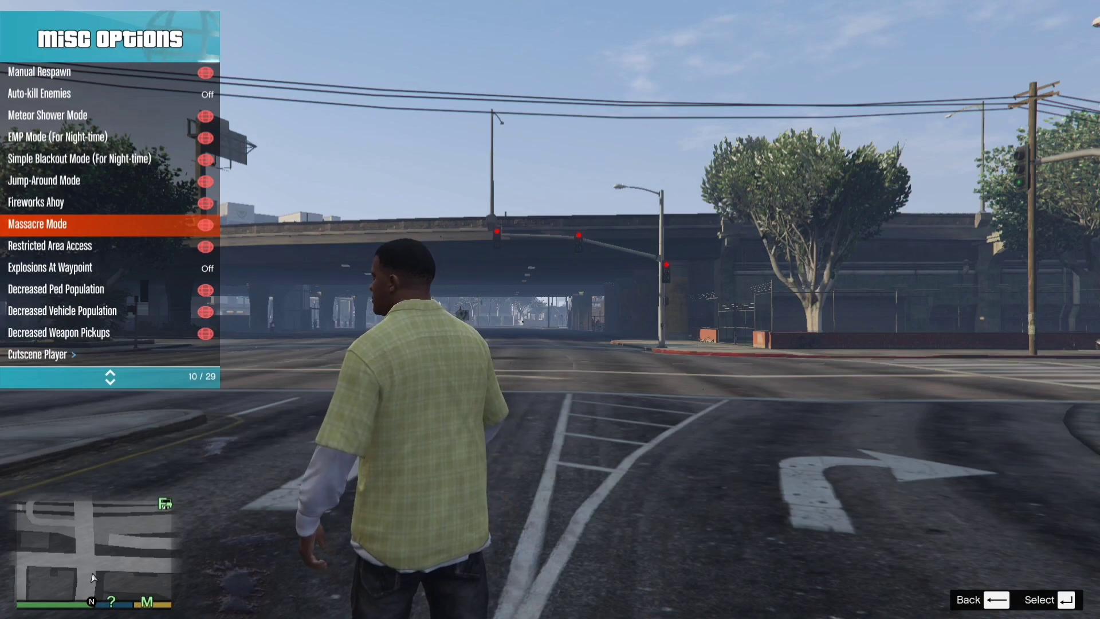
pyautogui.press('Return')
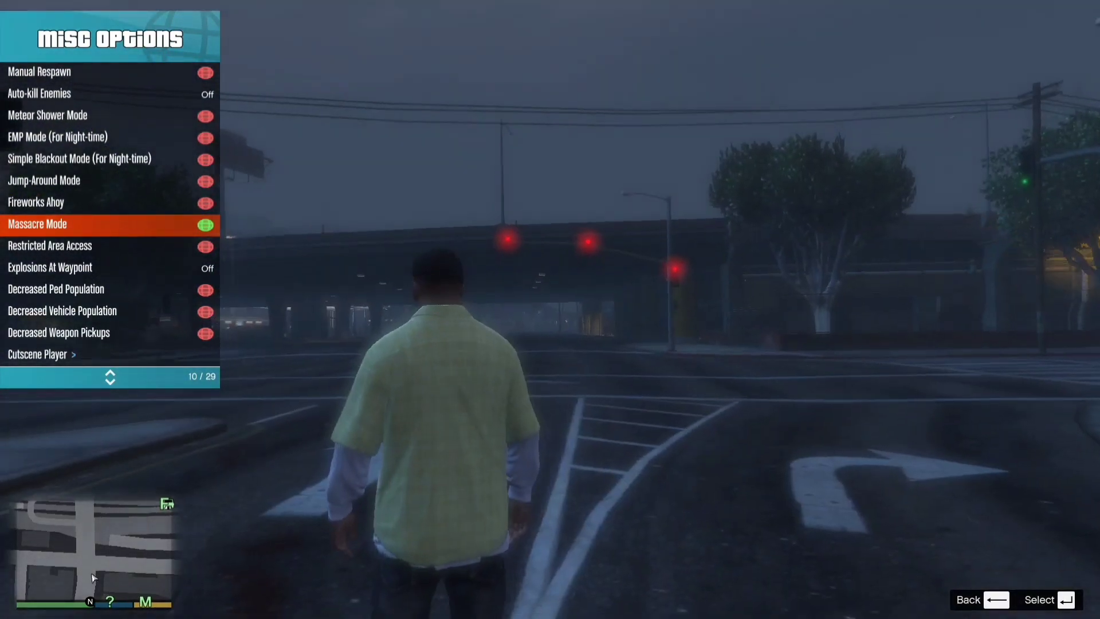
pyautogui.press('F4')
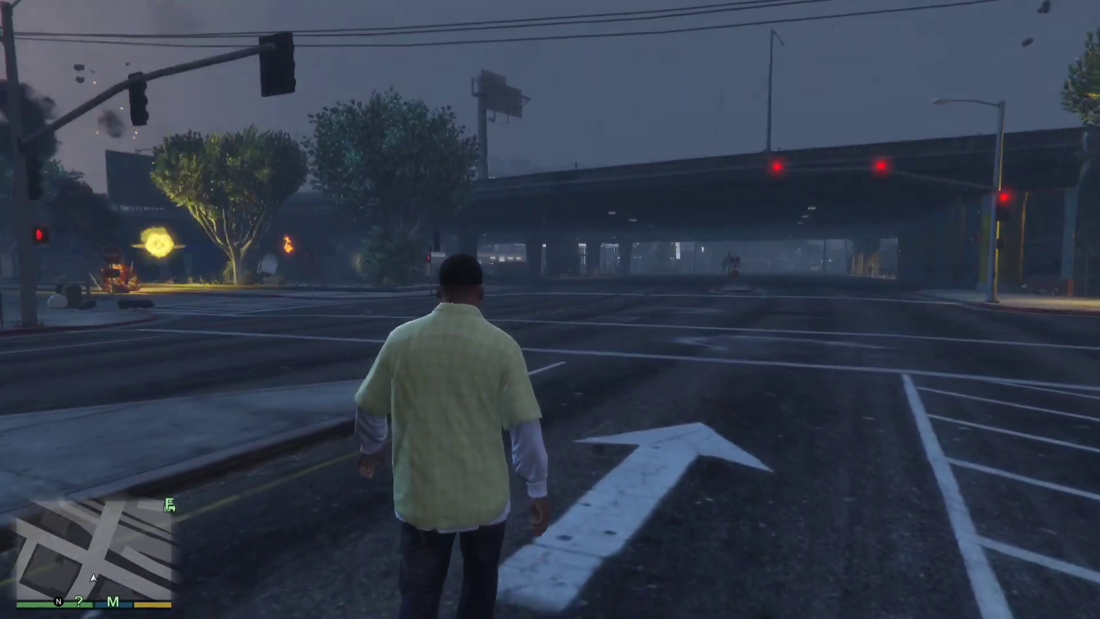
pyautogui.press('w')
pyautogui.press('w')
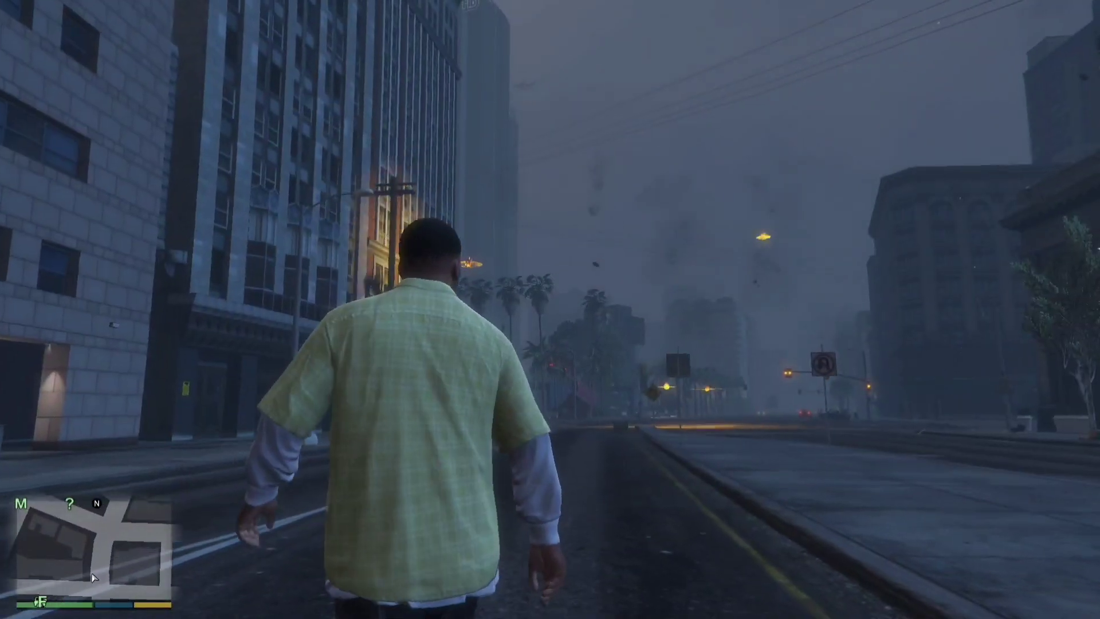